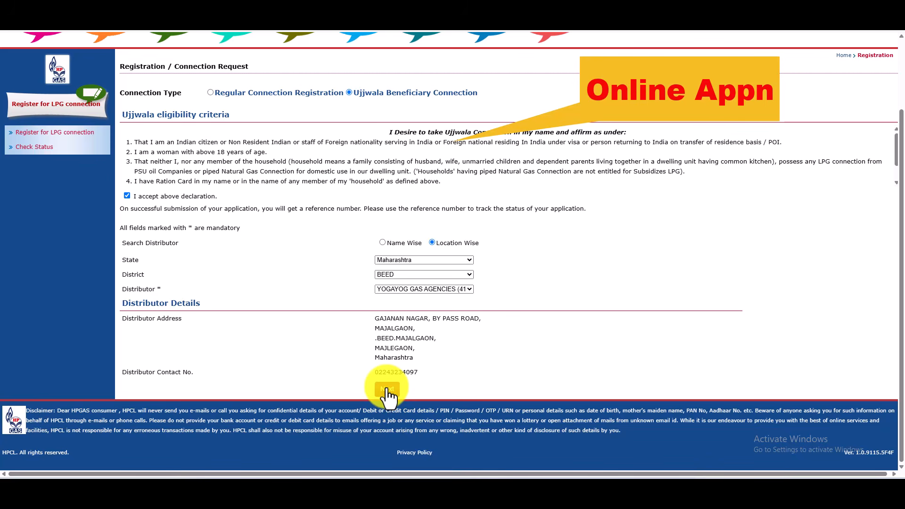
Submit the Ujjwala connection request with YOGAYOG GAS AGENCIES in Beed, Maharashtra as distributor
click(387, 390)
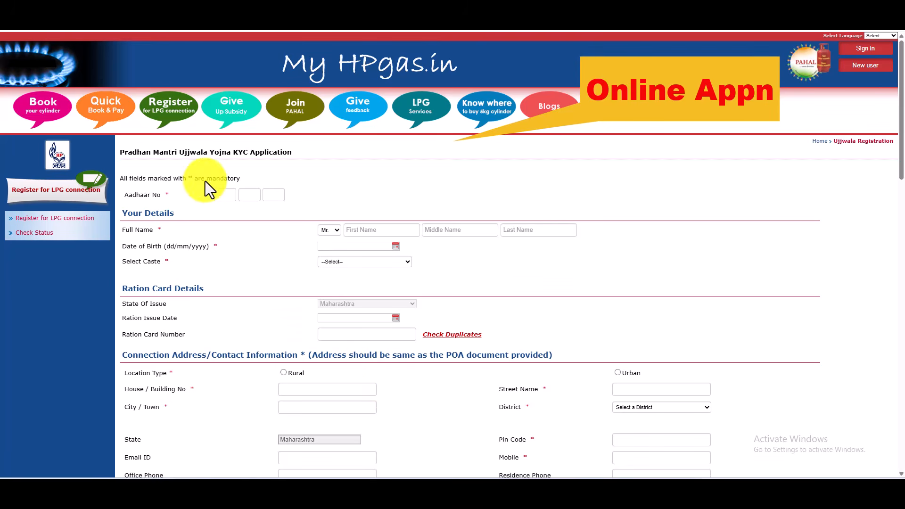
scroll(207, 189, down, 3)
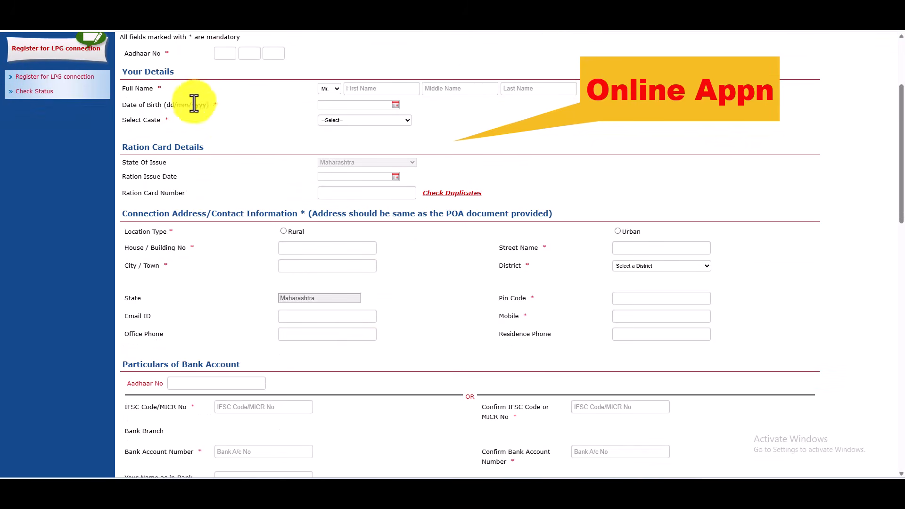
scroll(257, 222, down, 3)
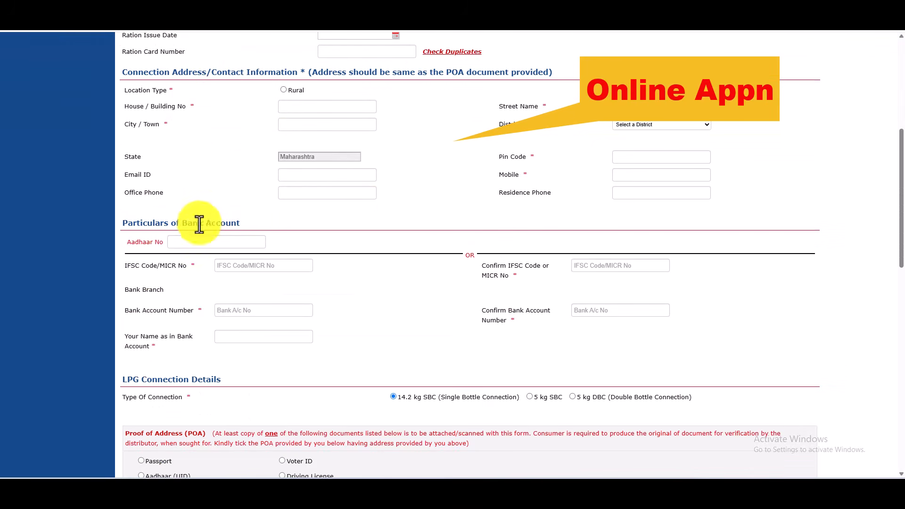
scroll(188, 231, down, 3)
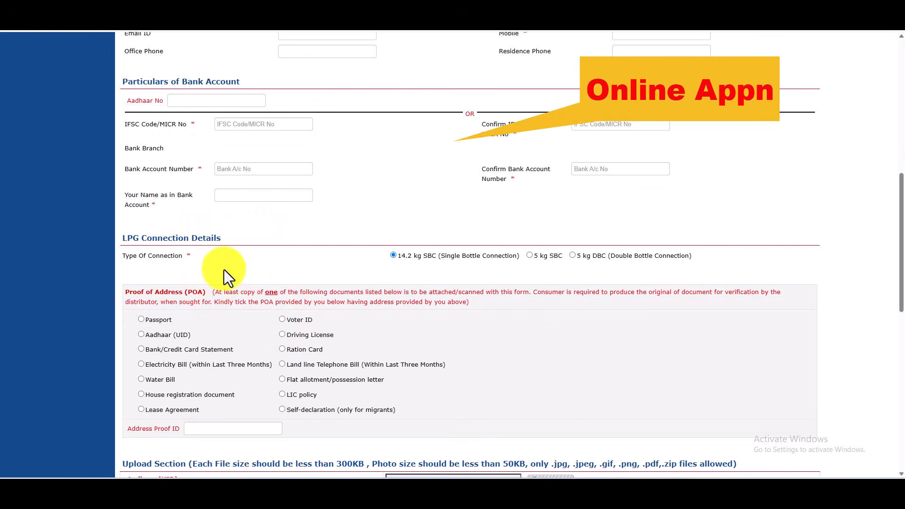
scroll(400, 284, down, 6)
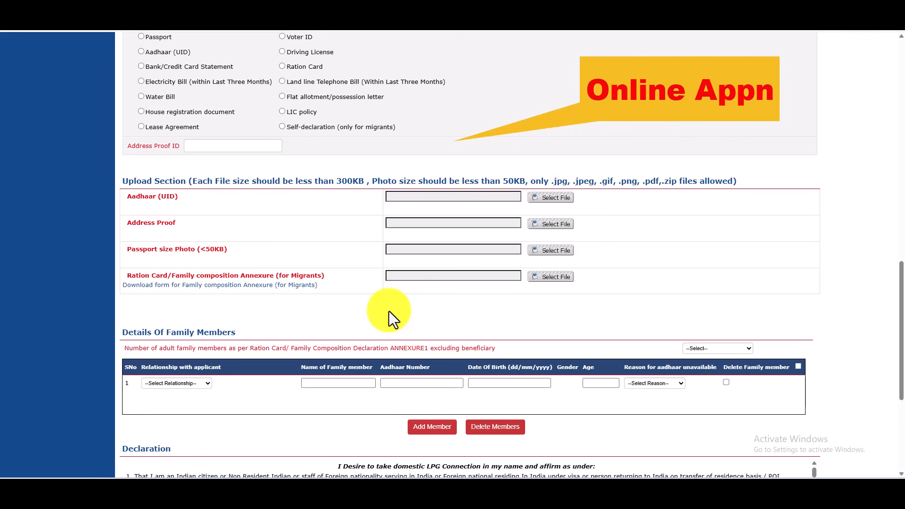
scroll(389, 311, up, 15)
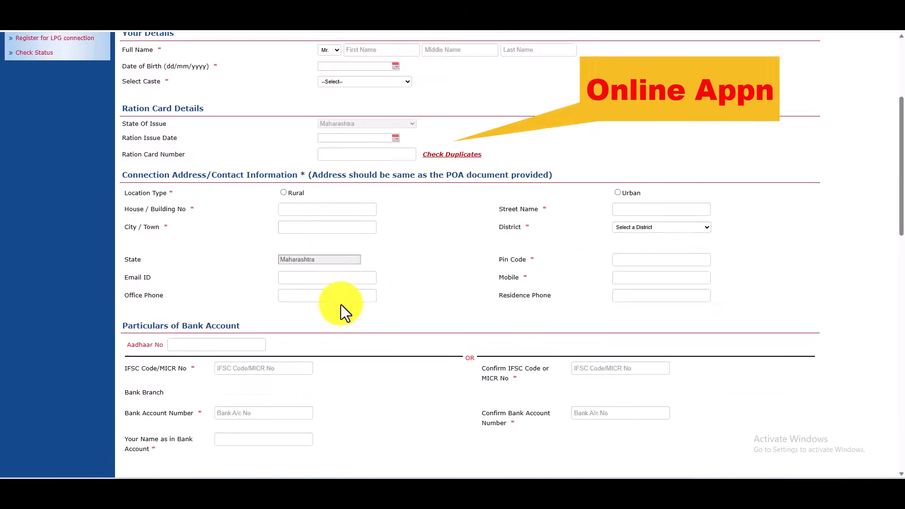
Enter the applicant's 12-digit Aadhaar number across the Aadhaar No boxes
click(219, 200)
text(1111 )
text(2222)
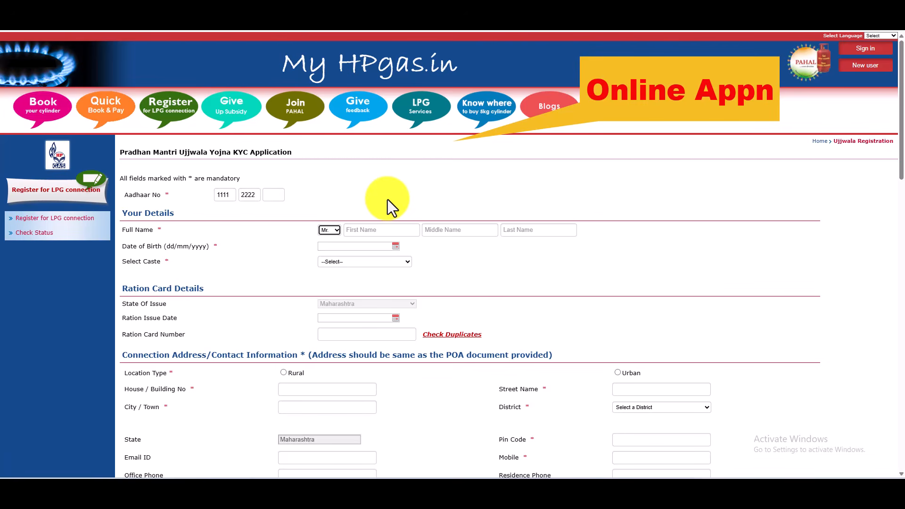
click(274, 195)
text(3333)
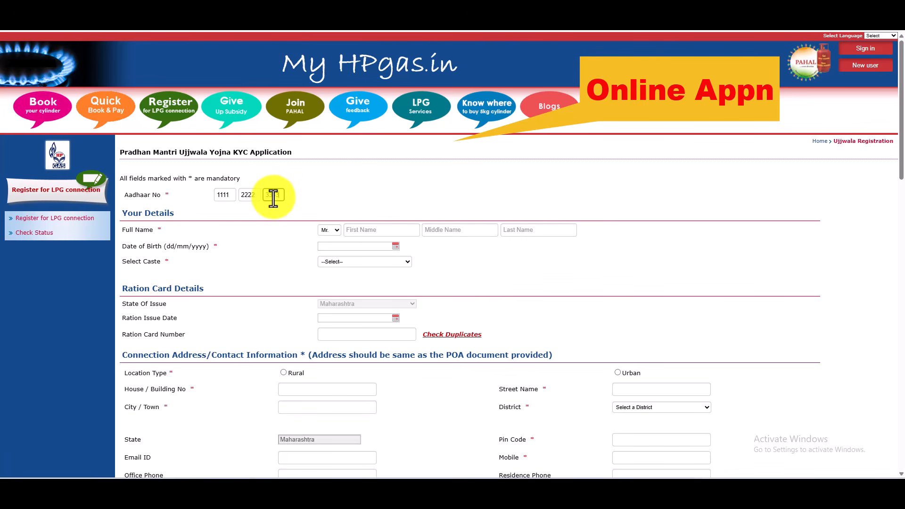
Fill in the applicant's first and middle names
click(382, 231)
key(BackSpace)
key(BackSpace)
key(BackSpace)
key(BackSpace)
key(Tab)
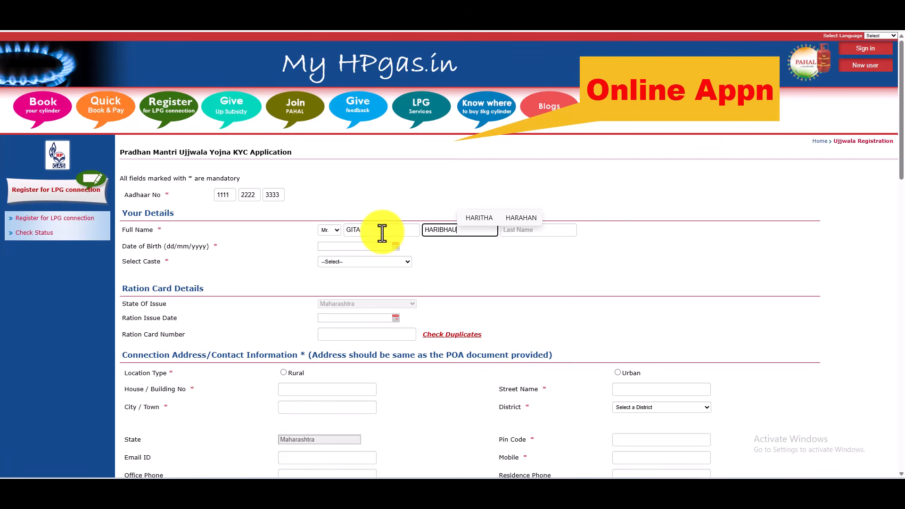
key(Tab)
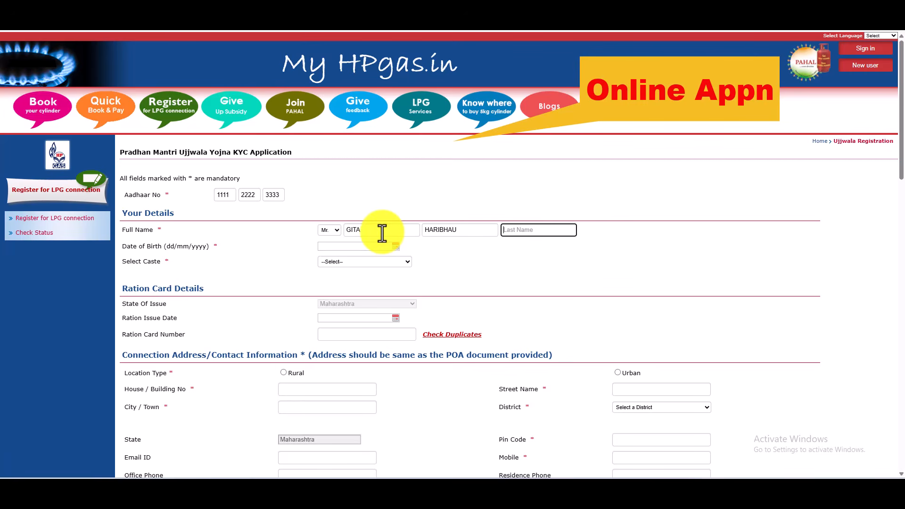
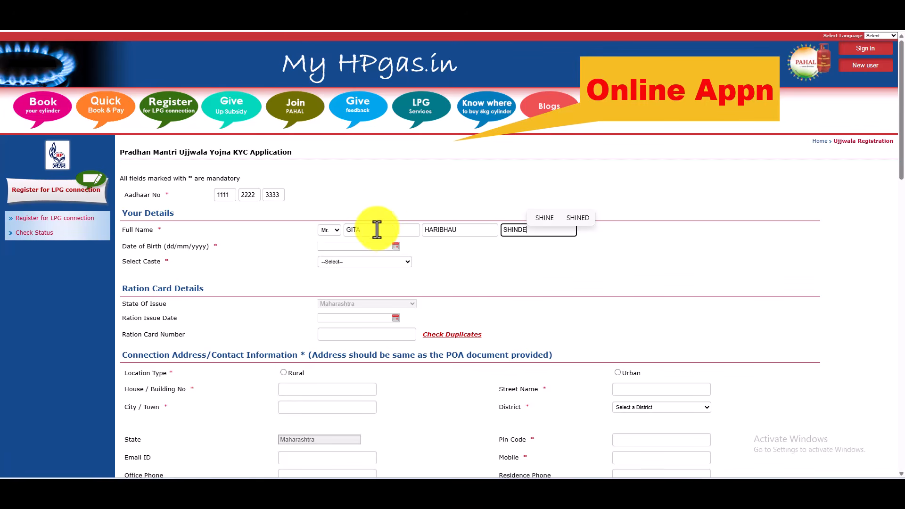
Enter the applicant's last name and set the title to Mrs
click(325, 234)
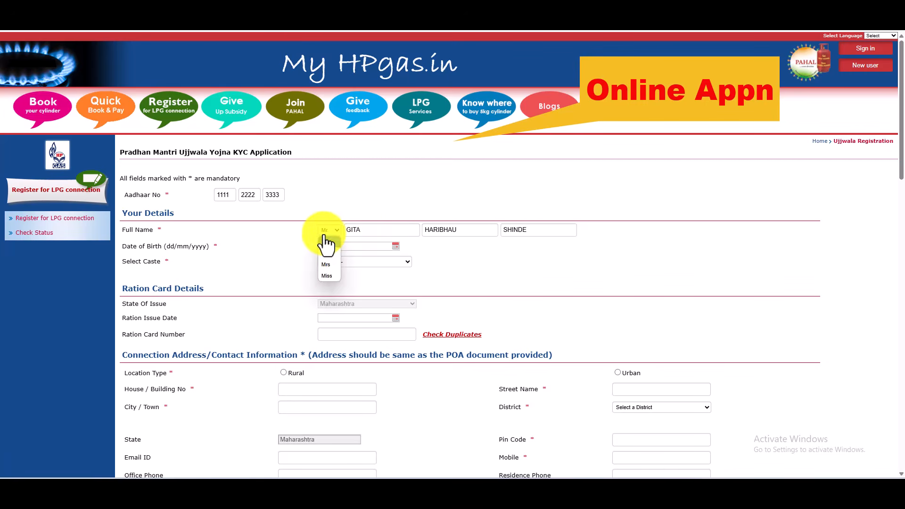
click(332, 266)
Set the date of birth to 25/03/1999
click(355, 246)
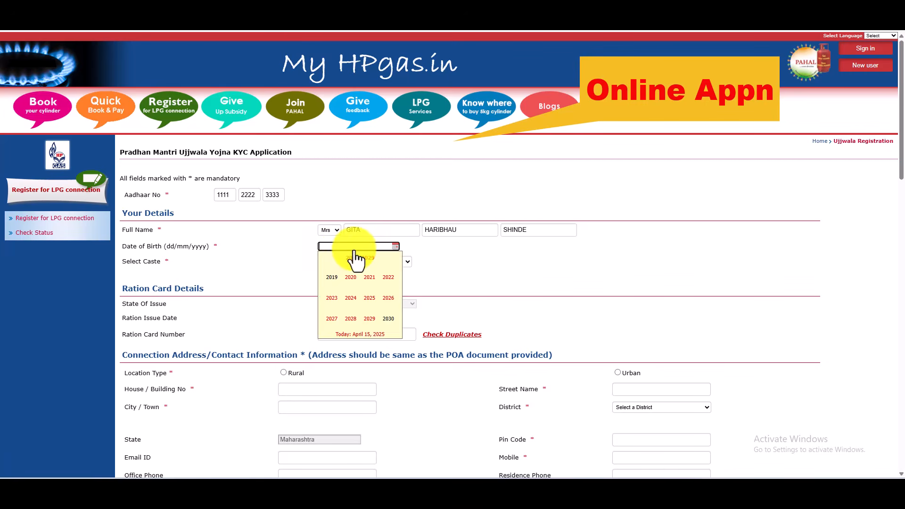
click(324, 258)
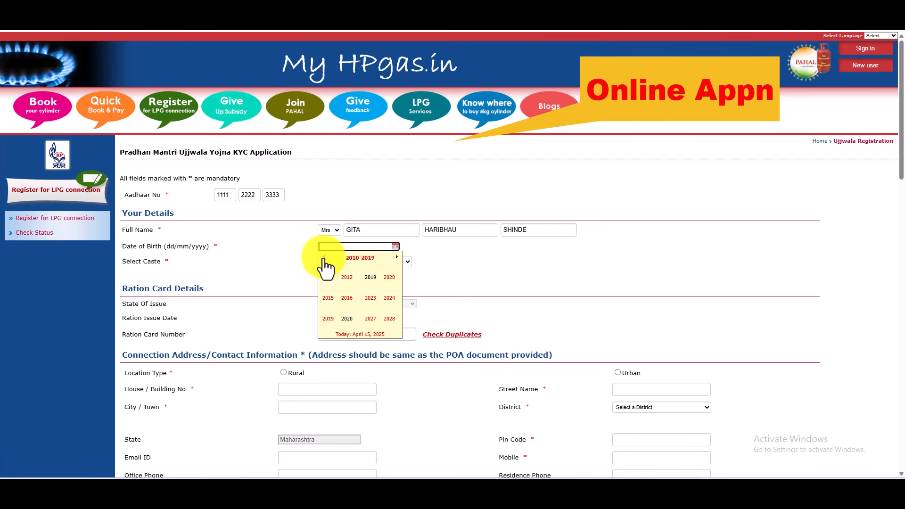
click(324, 257)
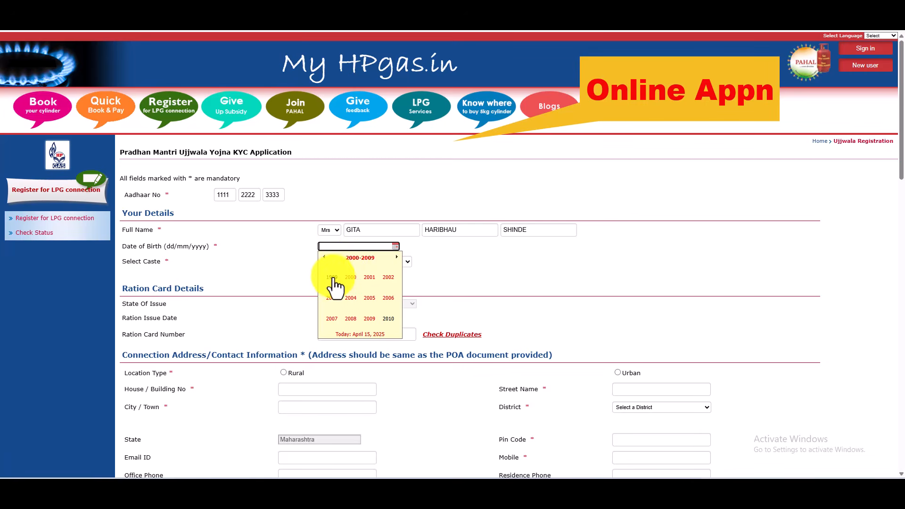
click(332, 278)
click(371, 278)
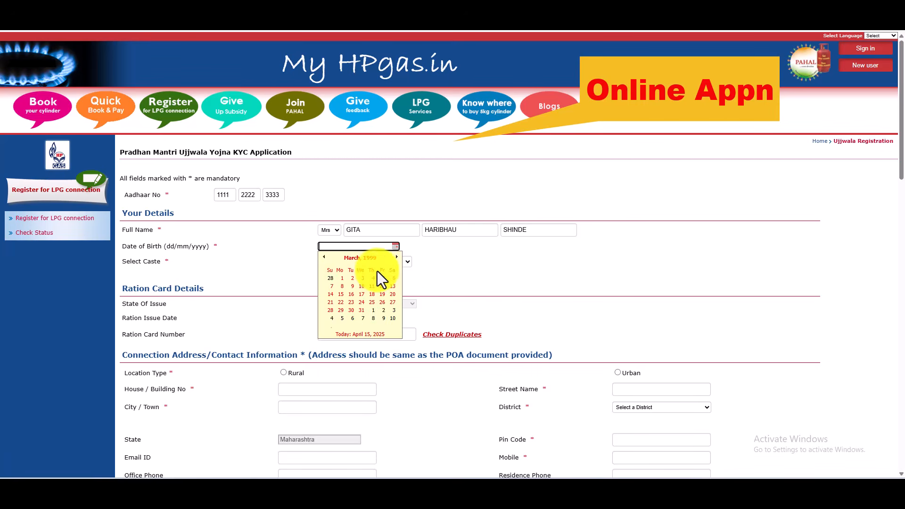
click(379, 298)
Set the caste to SC - Scheduled Caste
click(364, 262)
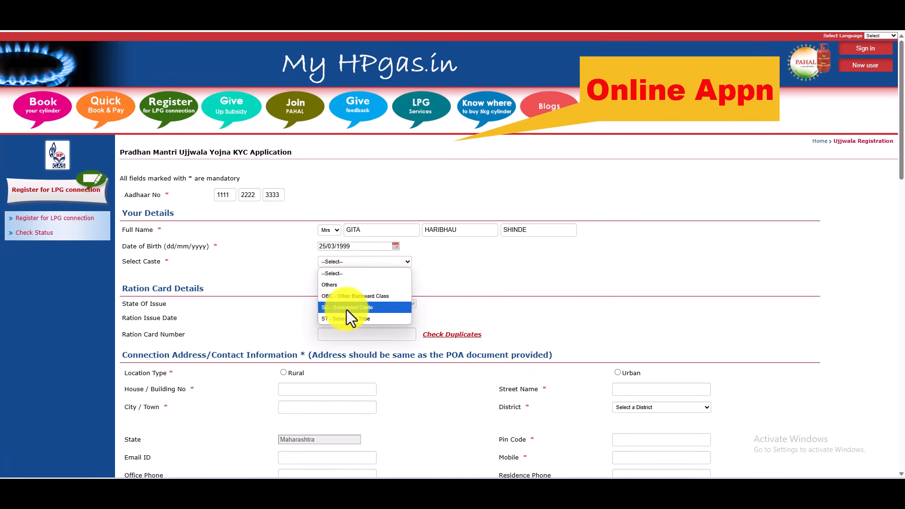
click(368, 308)
scroll(405, 198, down, 3)
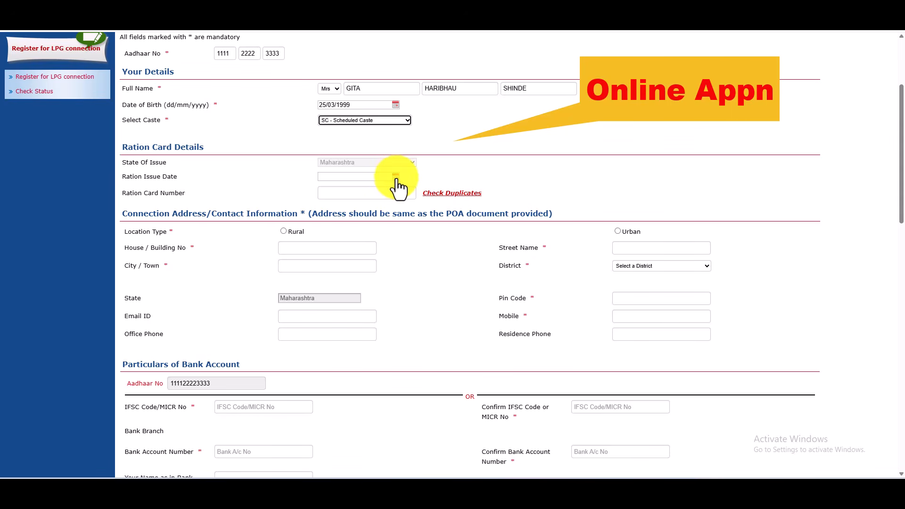
Set the Ration Issue Date to 23/06/2021
click(395, 177)
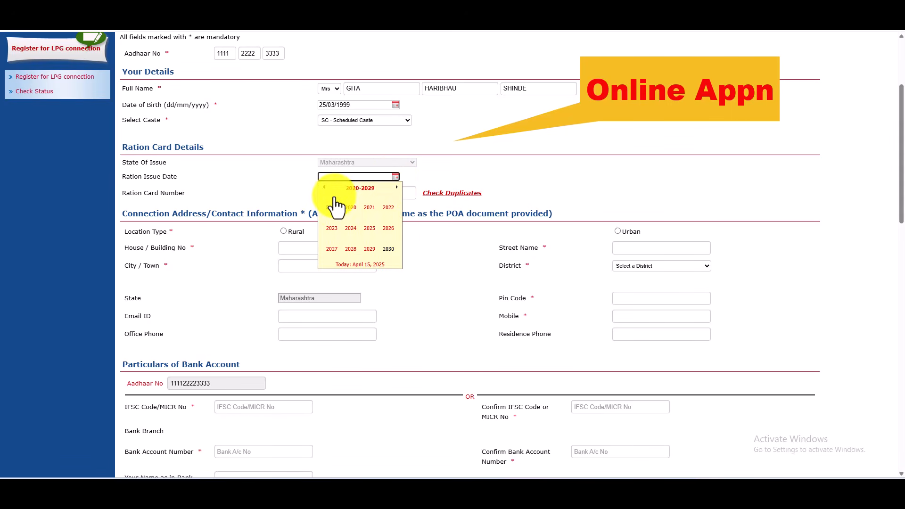
click(369, 208)
click(347, 228)
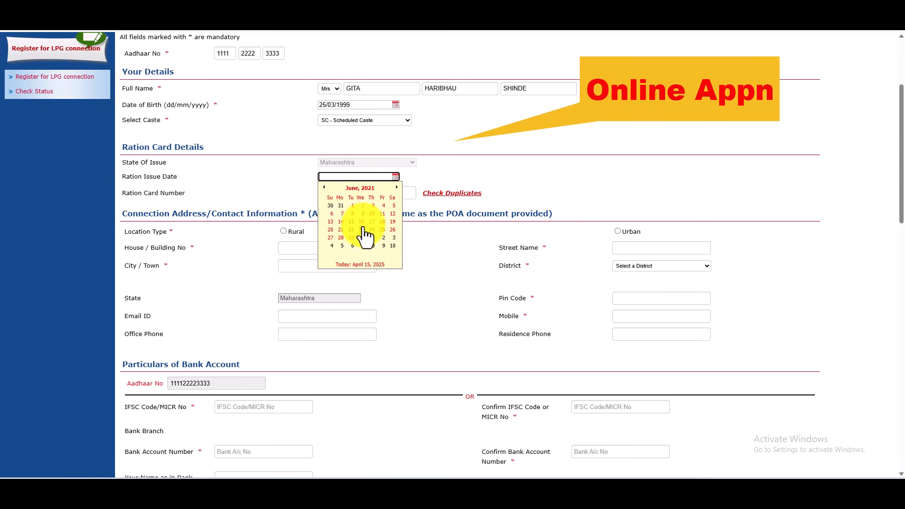
click(364, 234)
Enter the ration card number
click(366, 197)
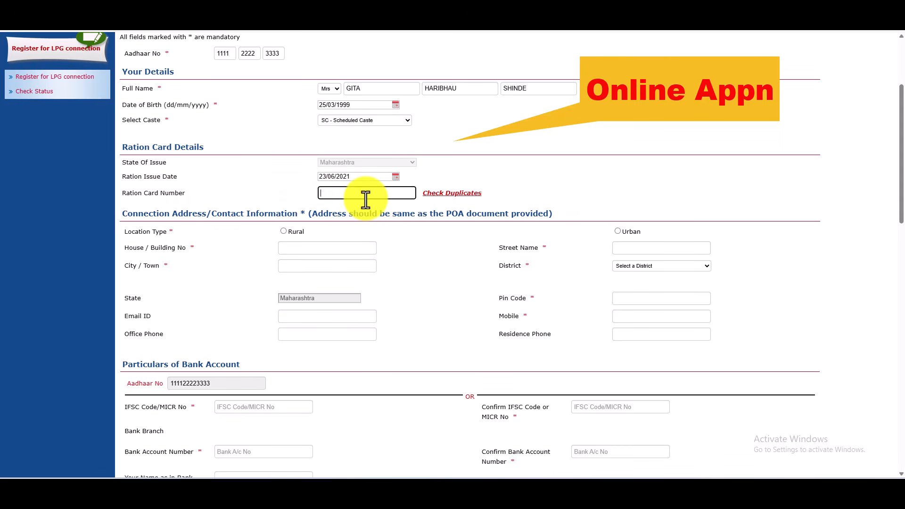
text(1234567891011)
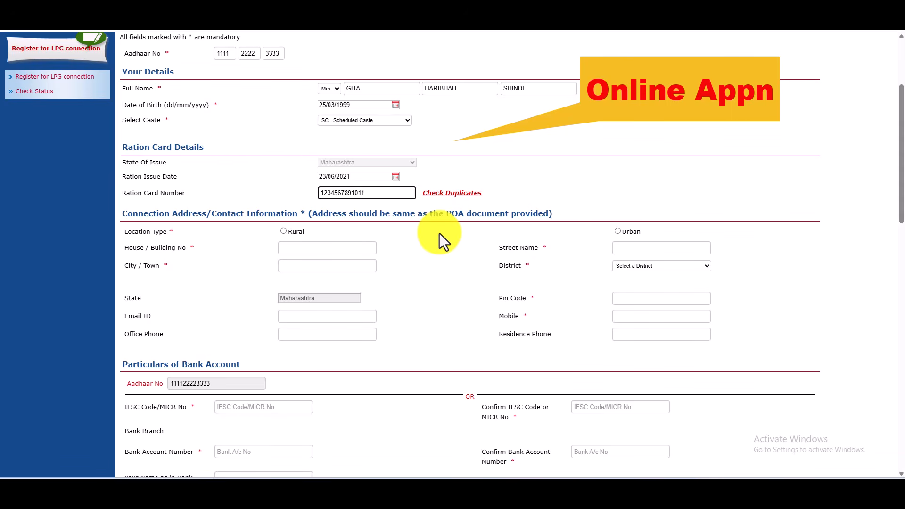
Select Urban as the Location Type for the connection address
mouse_move(447, 214)
mouse_down()
mouse_move(505, 212)
mouse_move(464, 214)
mouse_up()
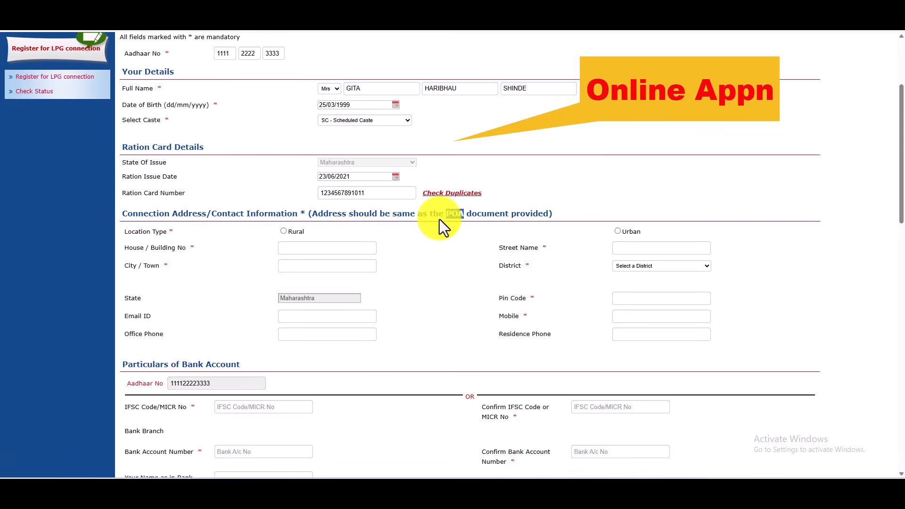
click(432, 260)
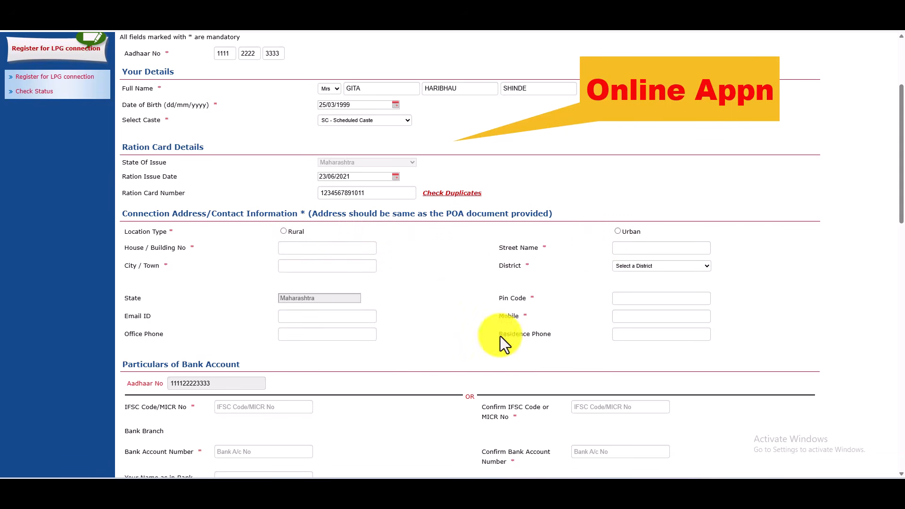
click(617, 232)
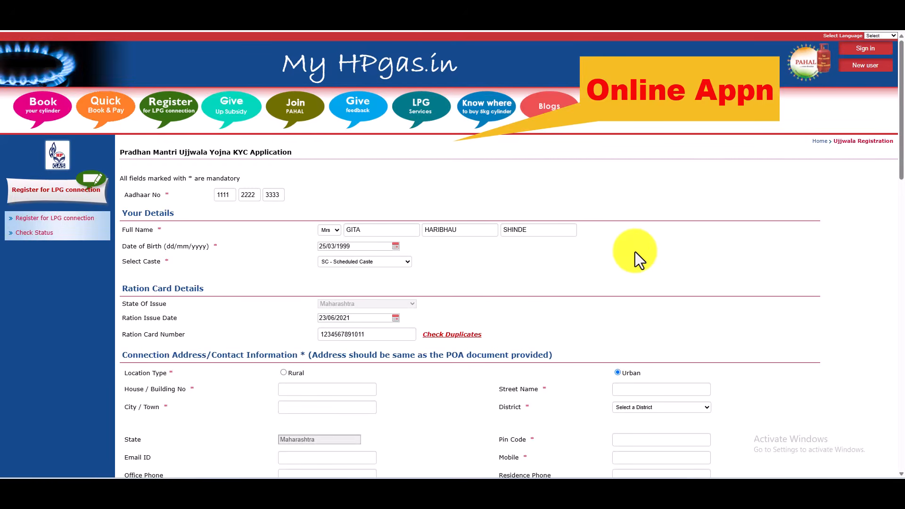
Enter the applicant's street name and choose BEED as the district
click(632, 250)
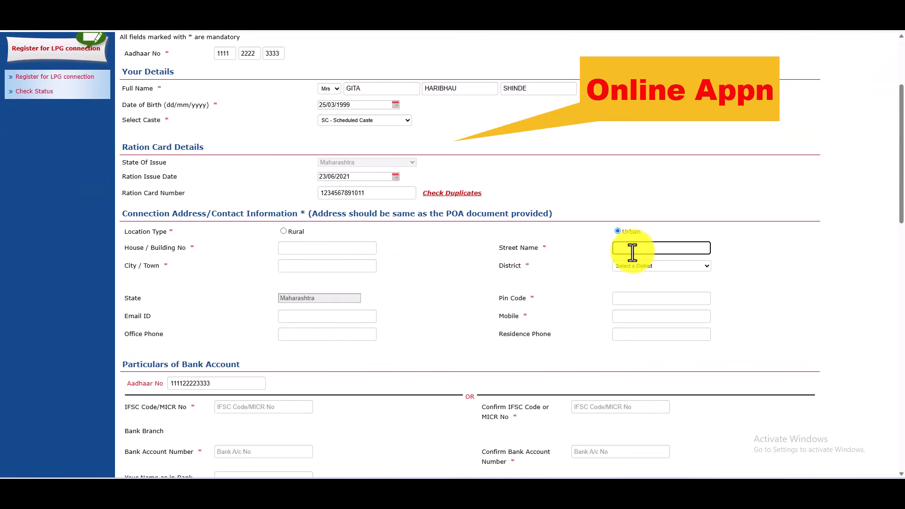
text(KALIKA DE)
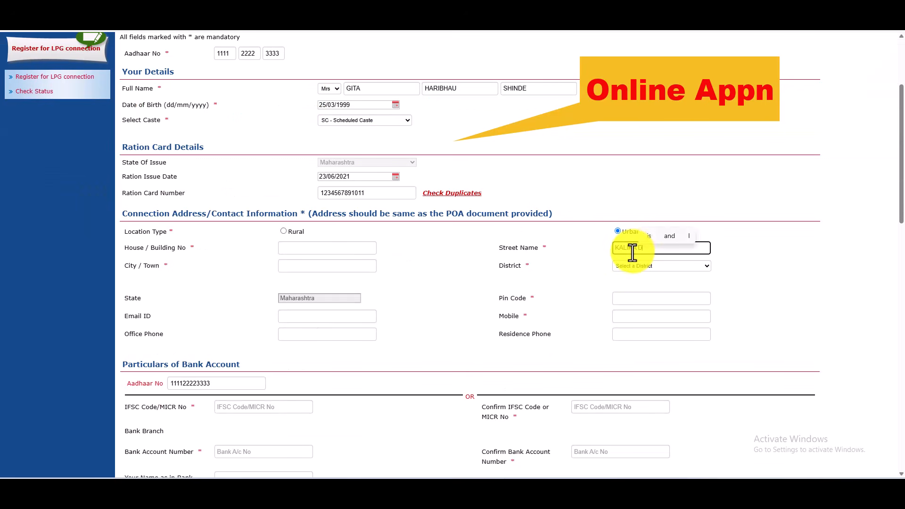
text(VI ROAD MAJAG)
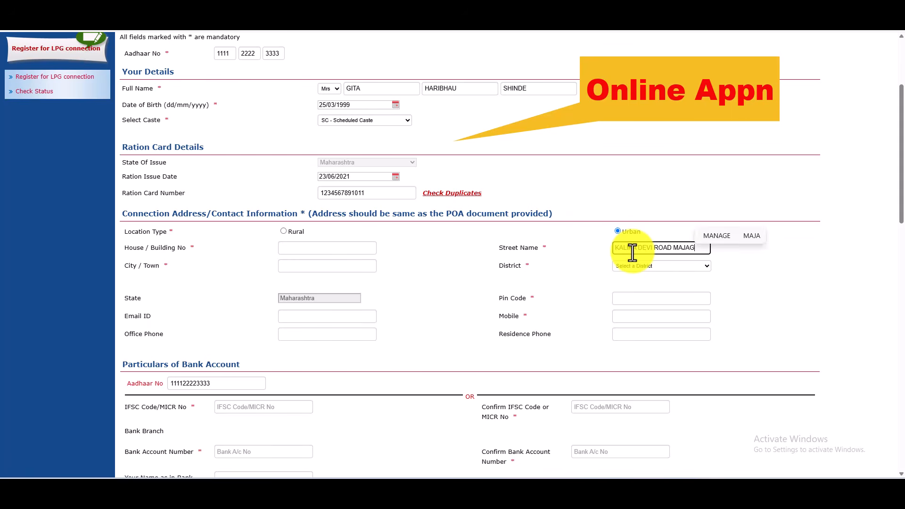
key(BackSpace)
text(LGAON)
key(Tab)
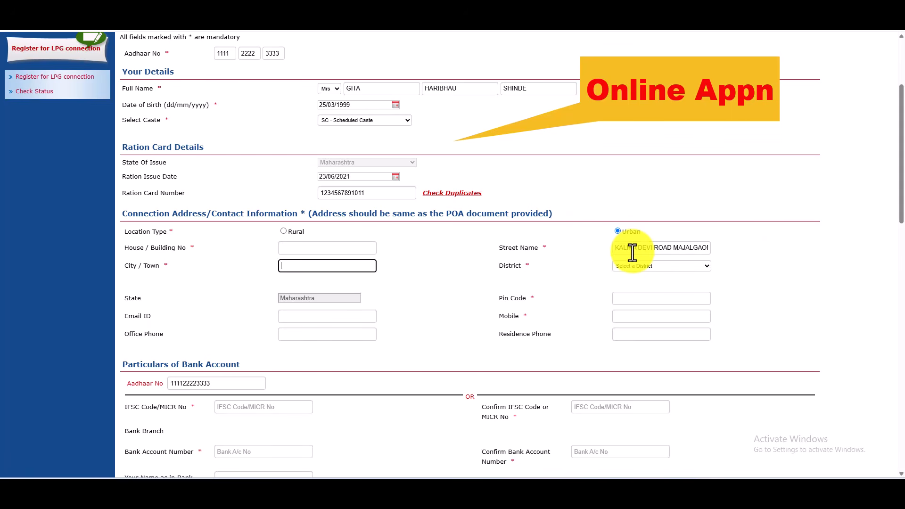
click(648, 267)
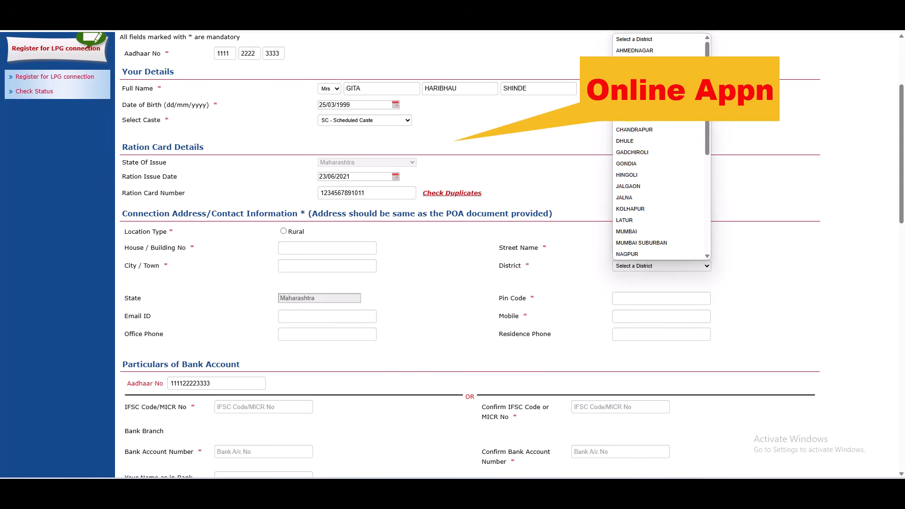
click(651, 131)
click(643, 302)
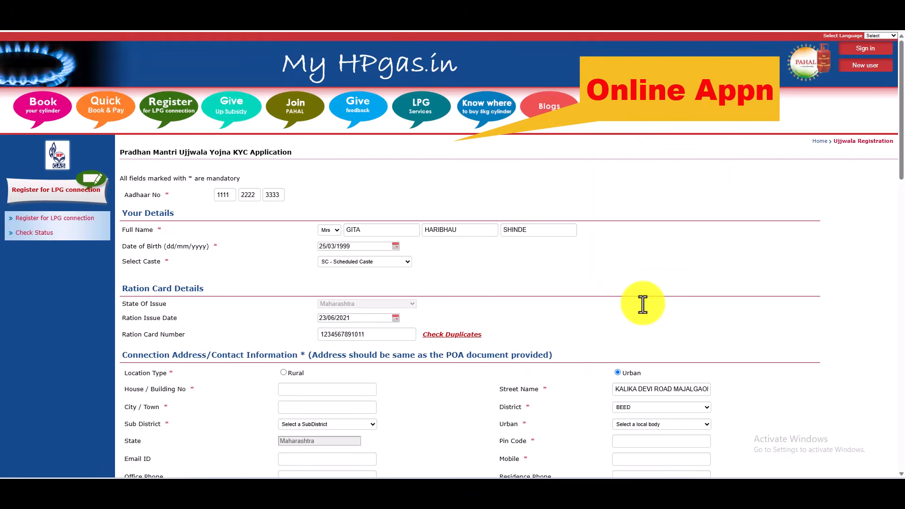
Choose Majalgaon as the urban local body and enter the pin code
scroll(707, 230, down, 5)
click(651, 141)
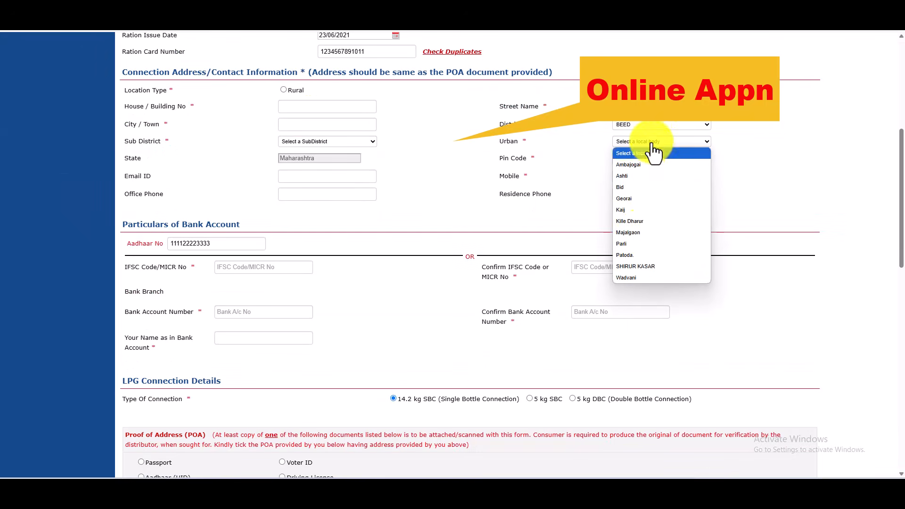
click(647, 223)
click(642, 159)
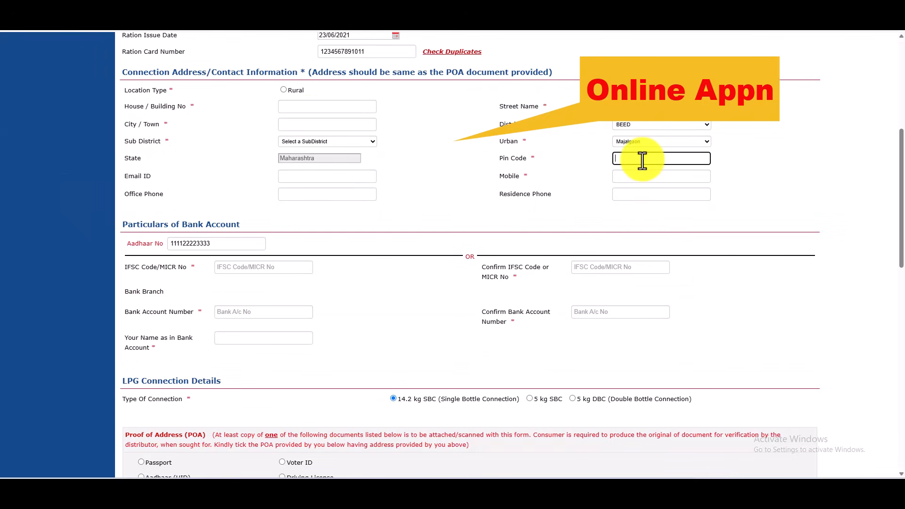
text(431131)
key(Tab)
Enter the applicant's mobile number
click(652, 175)
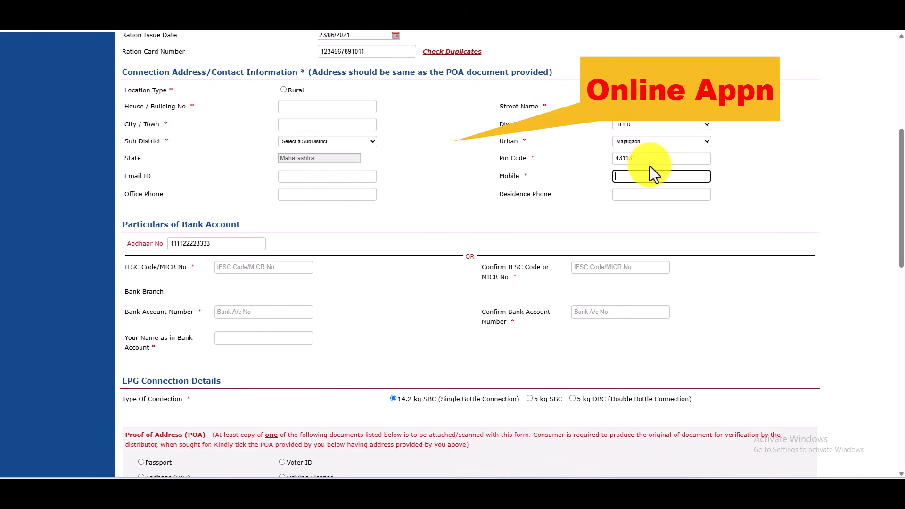
text(1234567891)
click(633, 196)
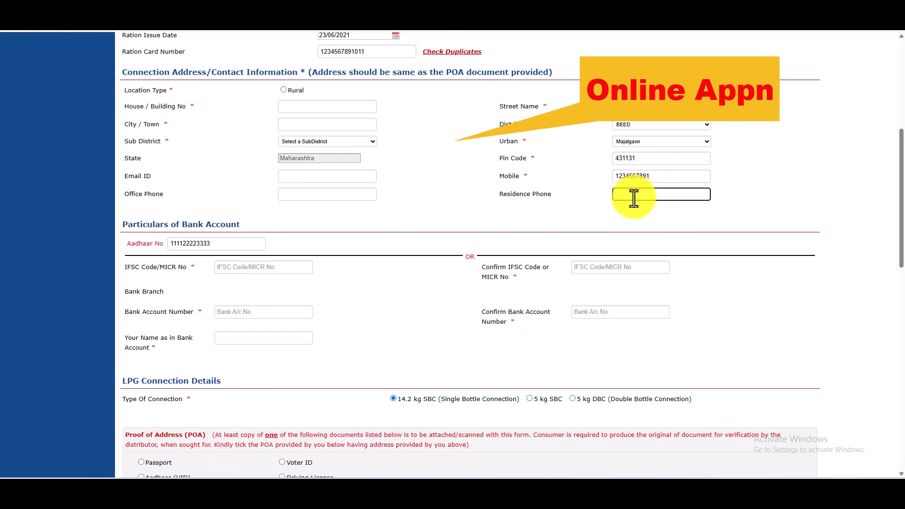
click(251, 265)
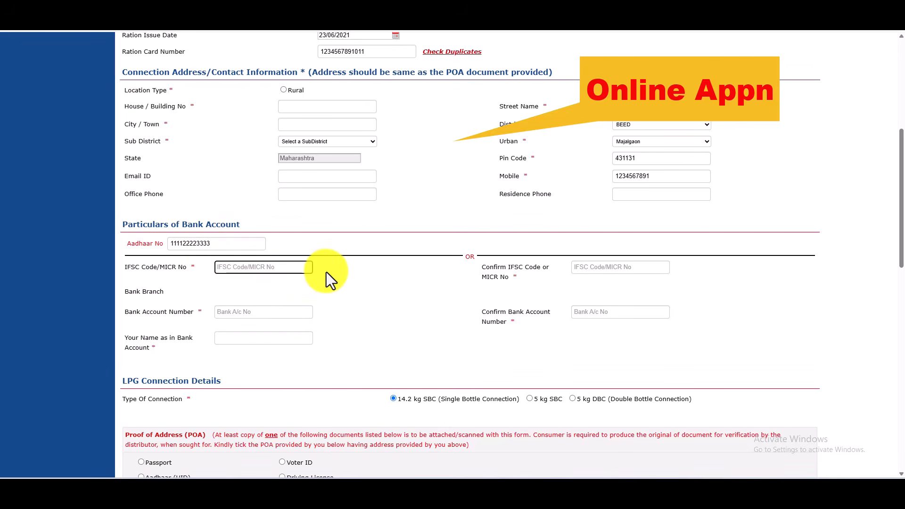
Enter and confirm the IFSC code SBIN0003798
text(•••••••••••)
key(Tab)
text(SBIN0003798)
key(Tab)
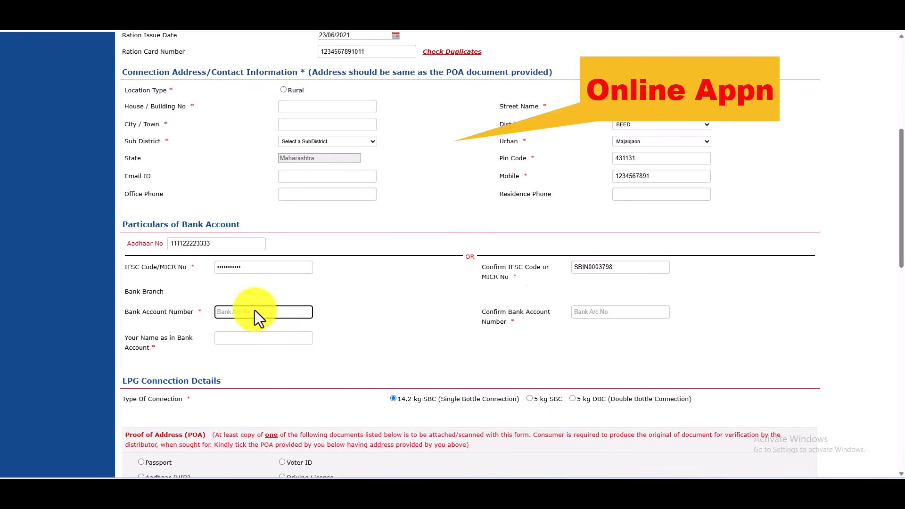
Enter and confirm the bank account number
scroll(379, 356, down, 6)
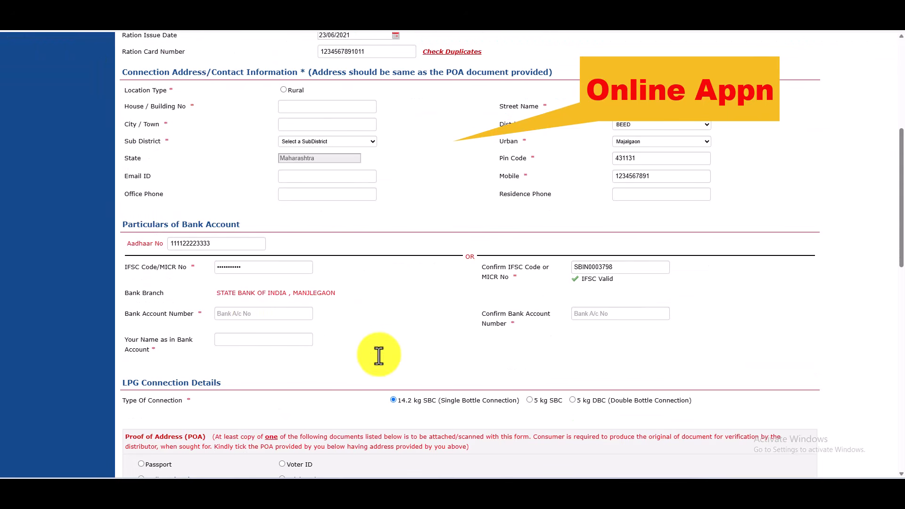
click(271, 314)
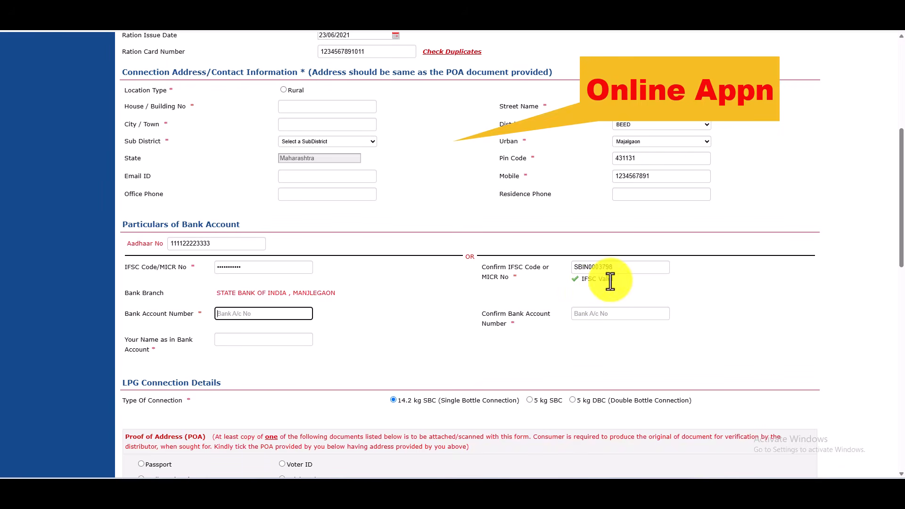
text(123456)
key(ctrl+a)
text(123456)
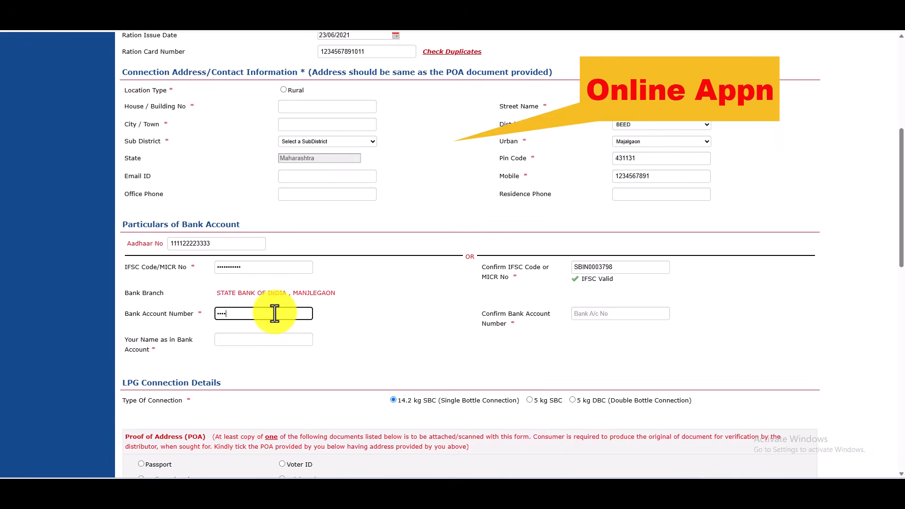
text(78901)
key(Tab)
text(112233)
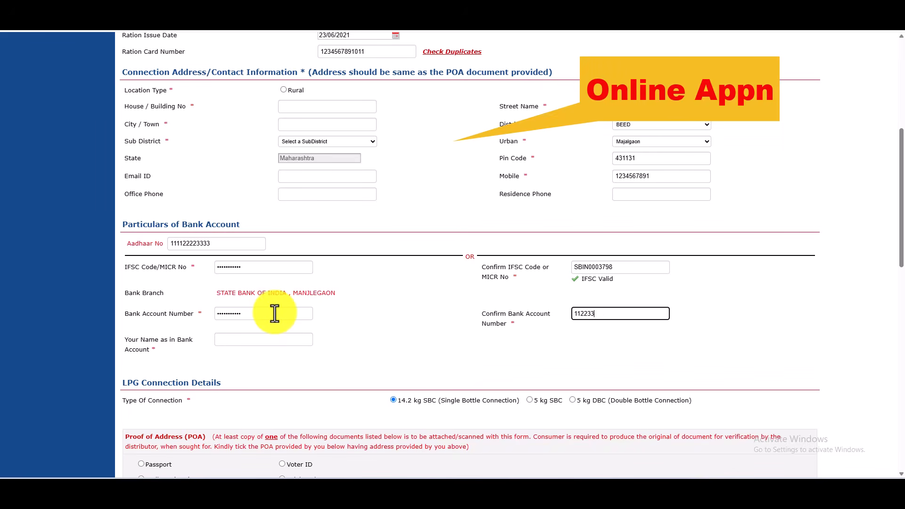
text(44123)
key(Tab)
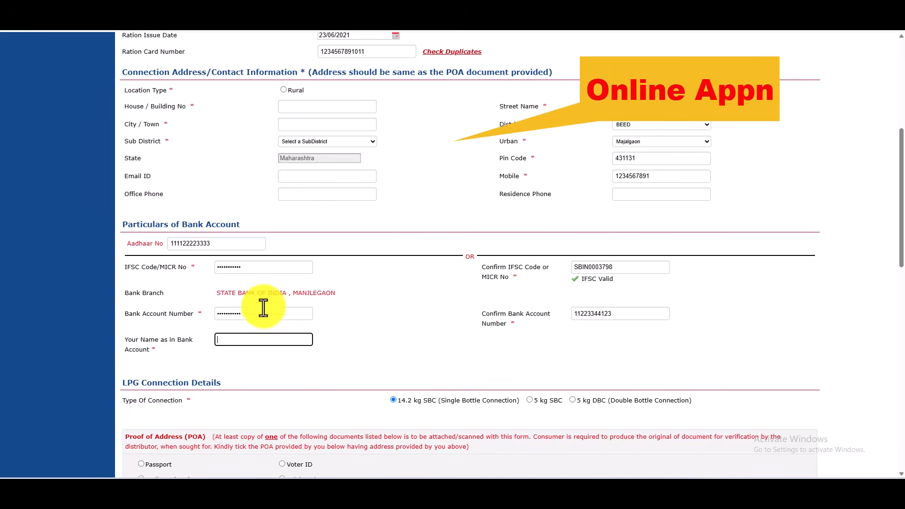
Enter the account holder's full name as in the bank account
scroll(244, 340, up, 6)
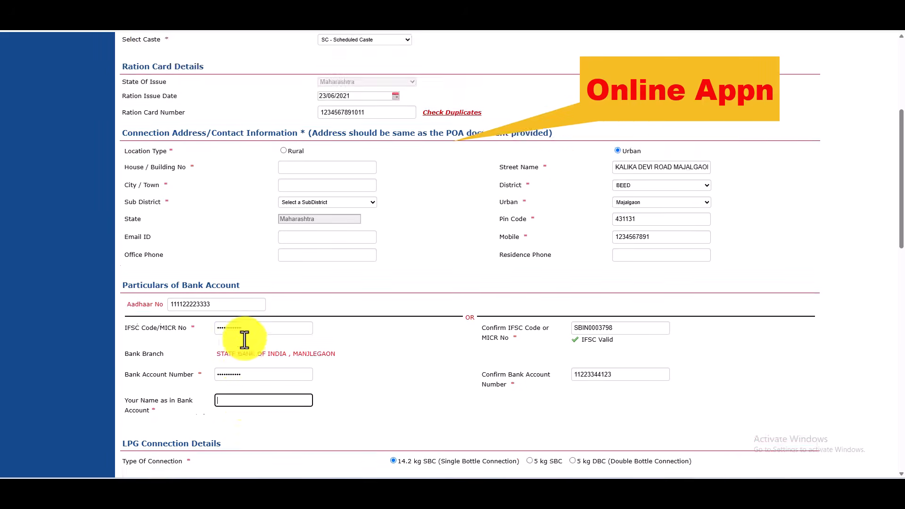
scroll(247, 341, down, 12)
scroll(248, 341, up, 5)
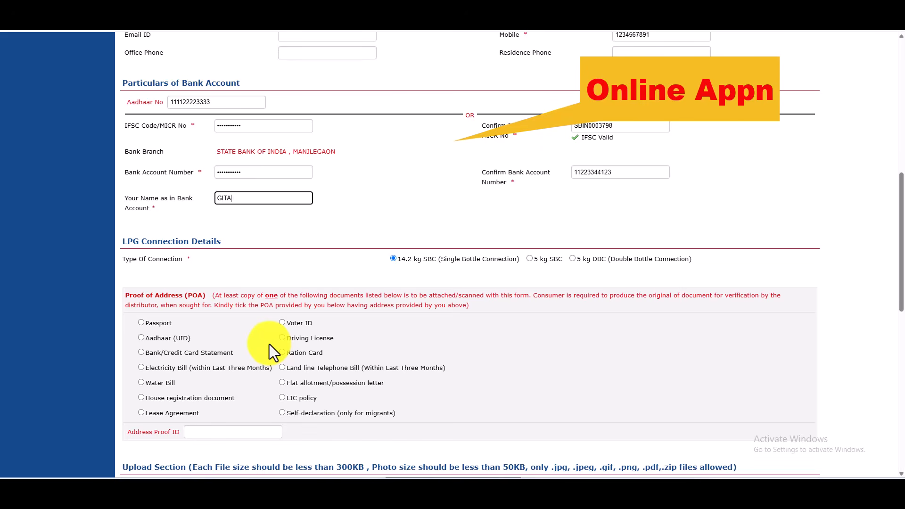
click(463, 211)
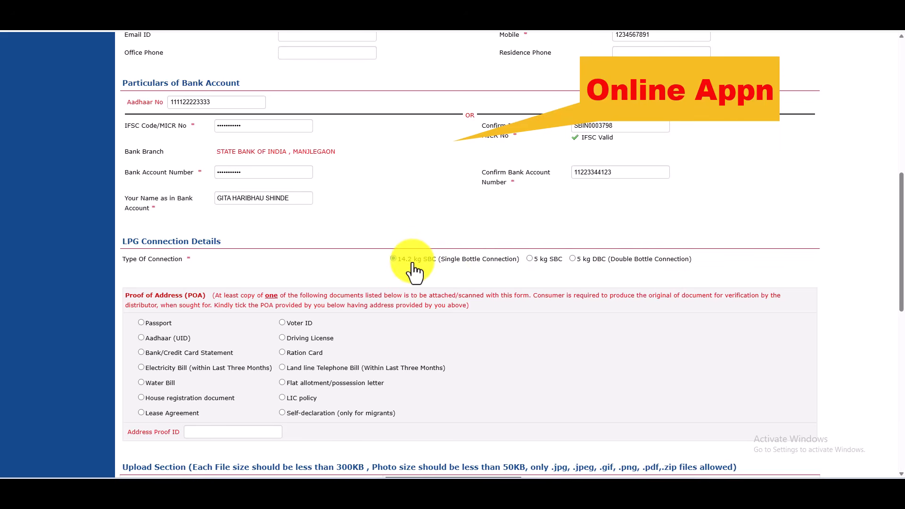
Choose Aadhaar (UID) as proof of address and enter the Aadhaar number as Address Proof ID
click(142, 339)
scroll(265, 351, down, 3)
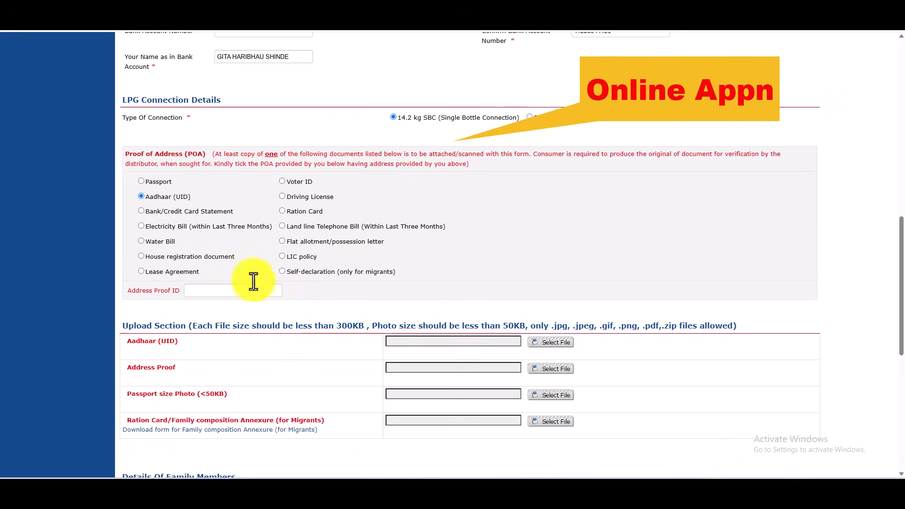
click(222, 291)
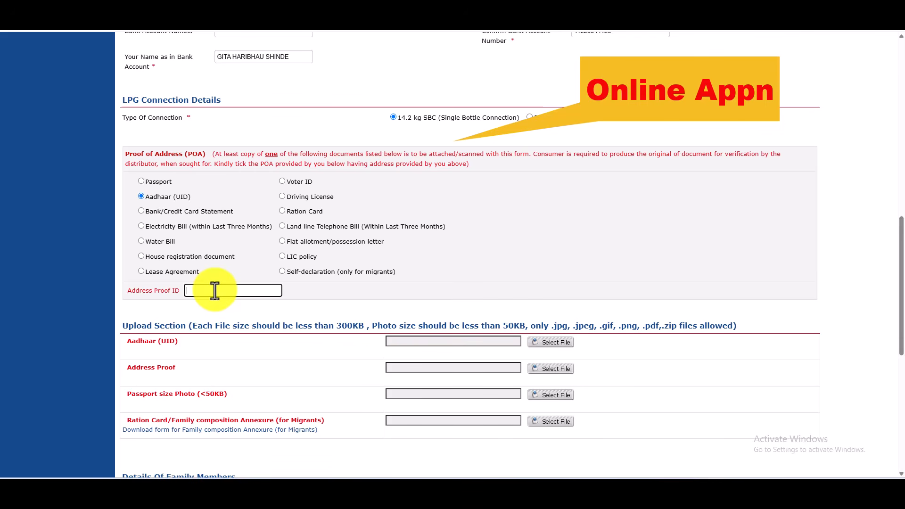
text(111122223333)
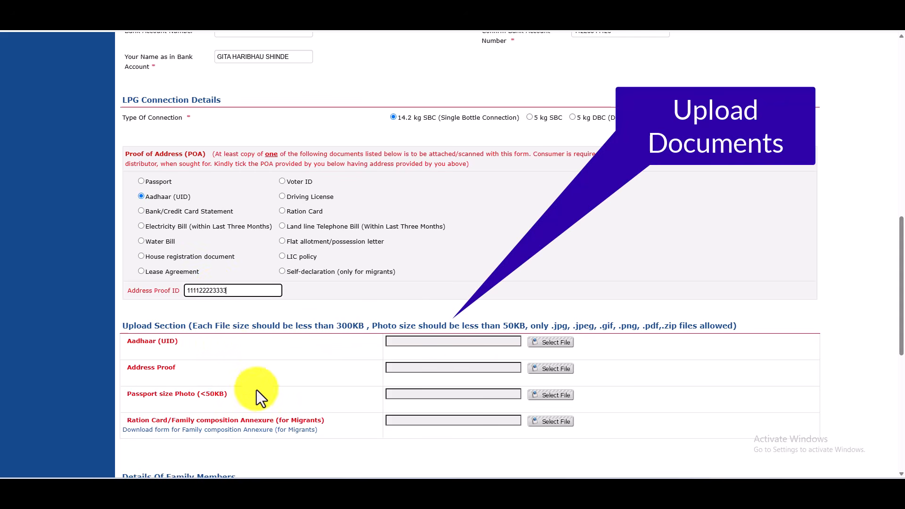
Attach doc.jpg from the Desktop as both the Aadhaar document and the address proof
click(544, 344)
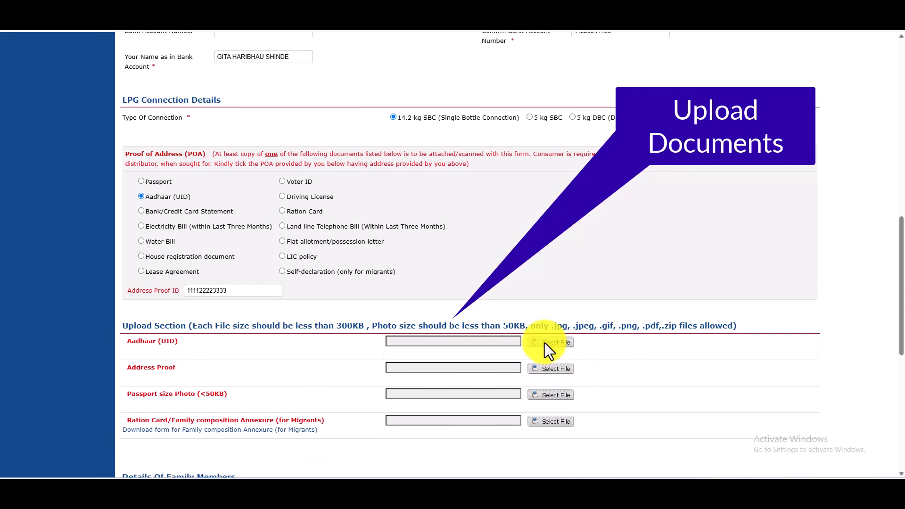
click(477, 347)
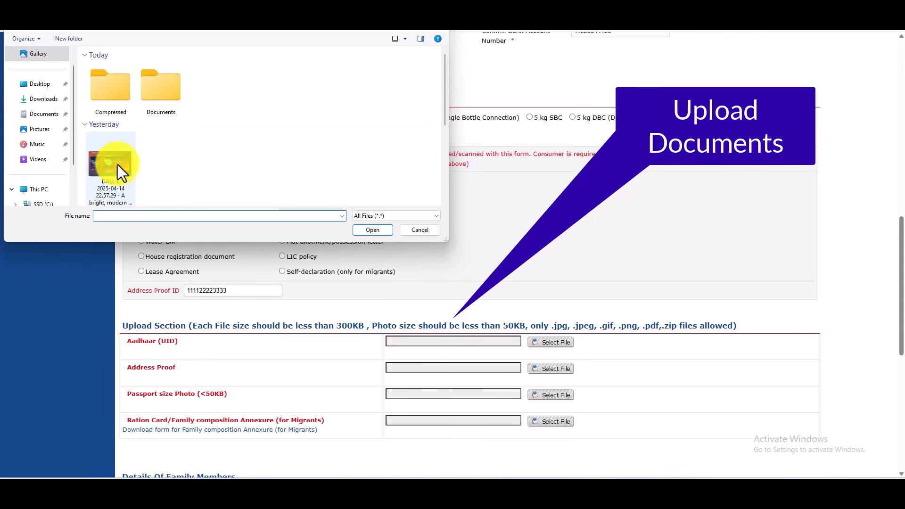
click(111, 166)
scroll(49, 90, up, 2)
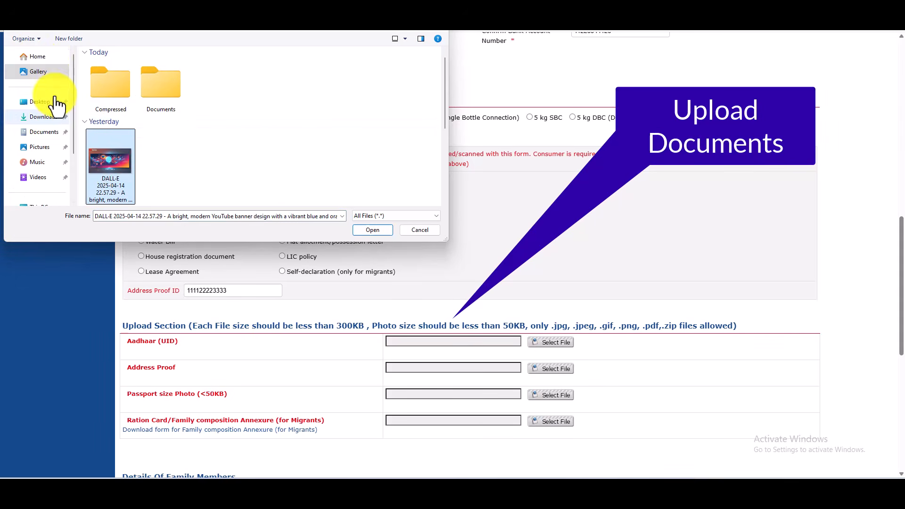
click(48, 102)
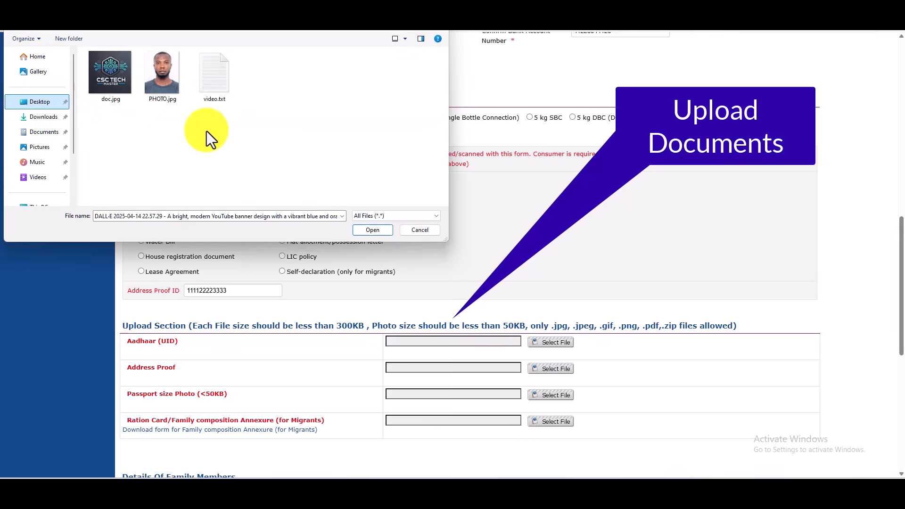
double_click(105, 88)
scroll(471, 307, down, 3)
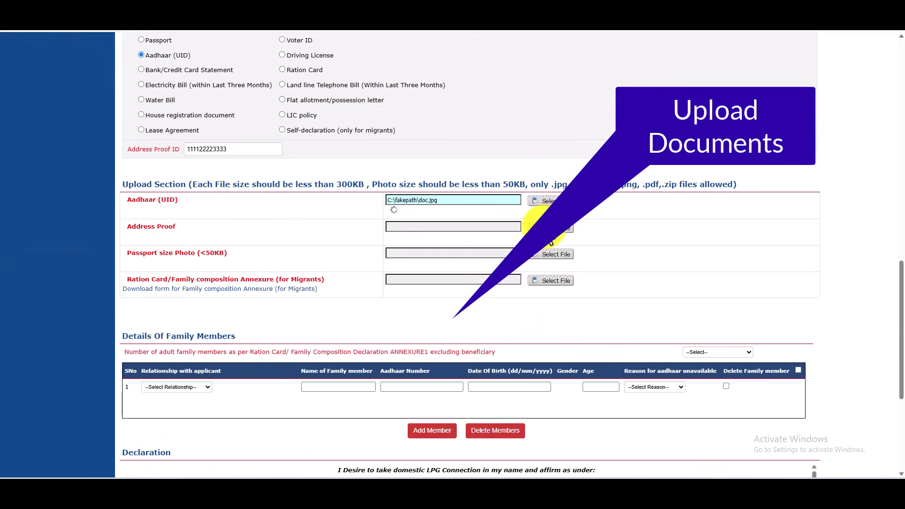
click(437, 226)
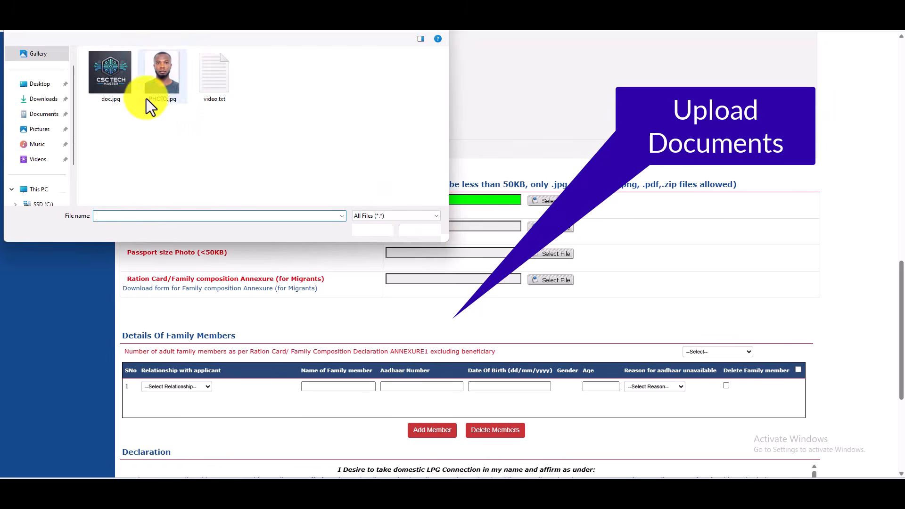
double_click(120, 70)
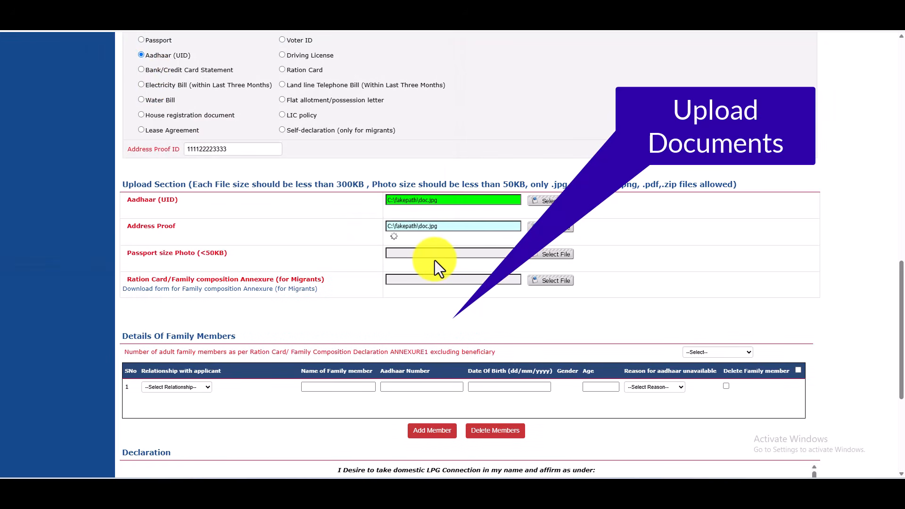
Attach PHOTO.jpg as the passport photo and doc.jpg as the ration card annexure
click(551, 253)
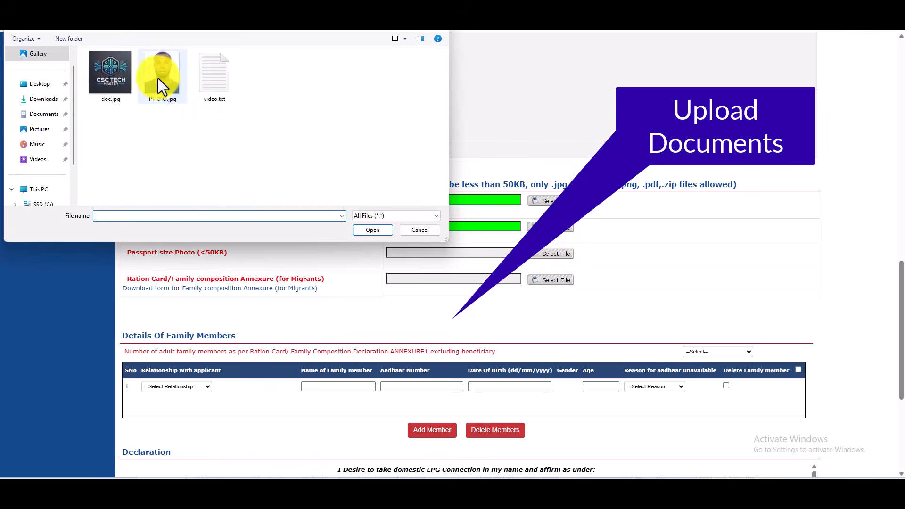
click(409, 231)
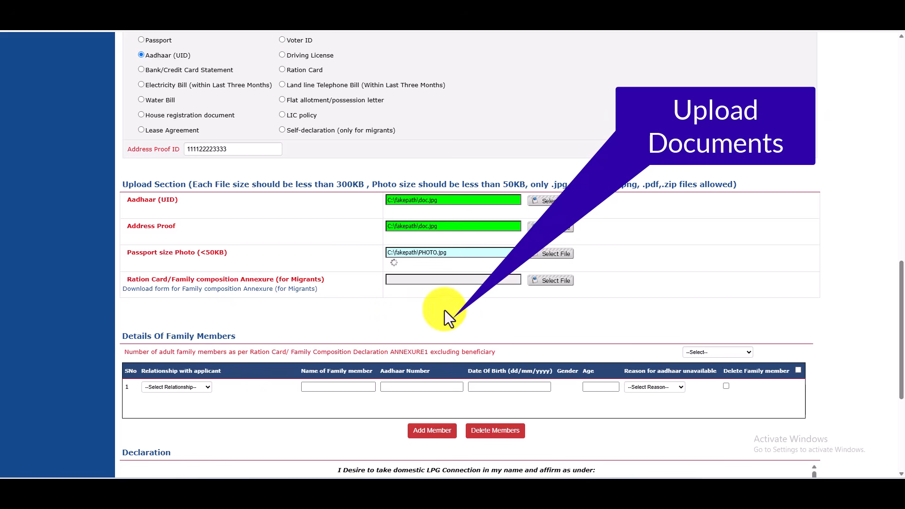
click(555, 281)
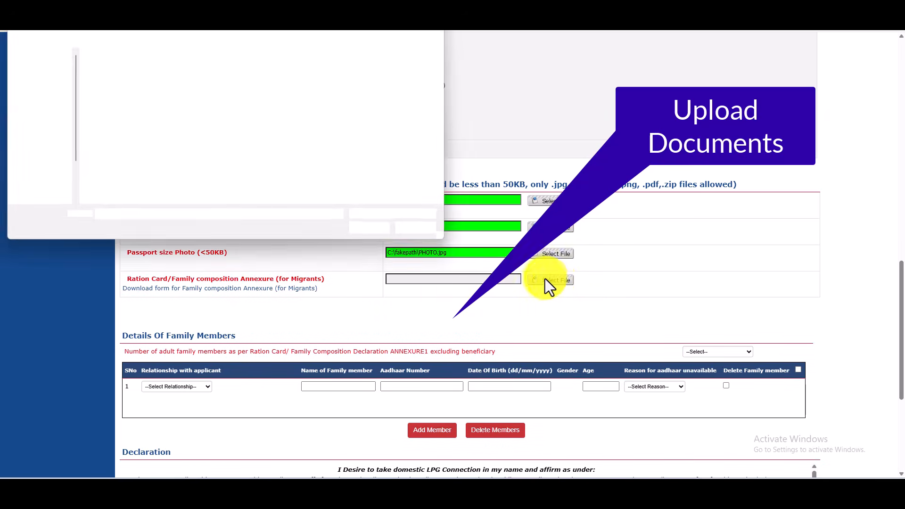
click(123, 73)
double_click(123, 73)
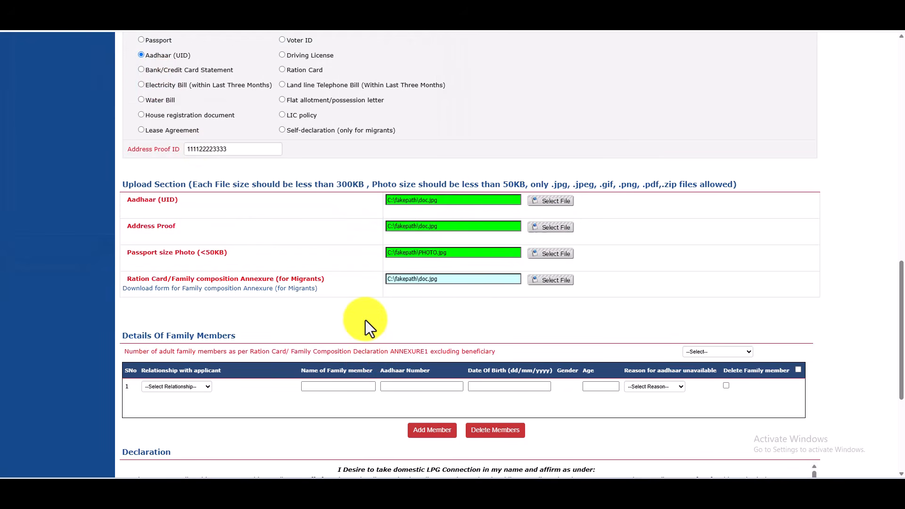
scroll(366, 321, down, 3)
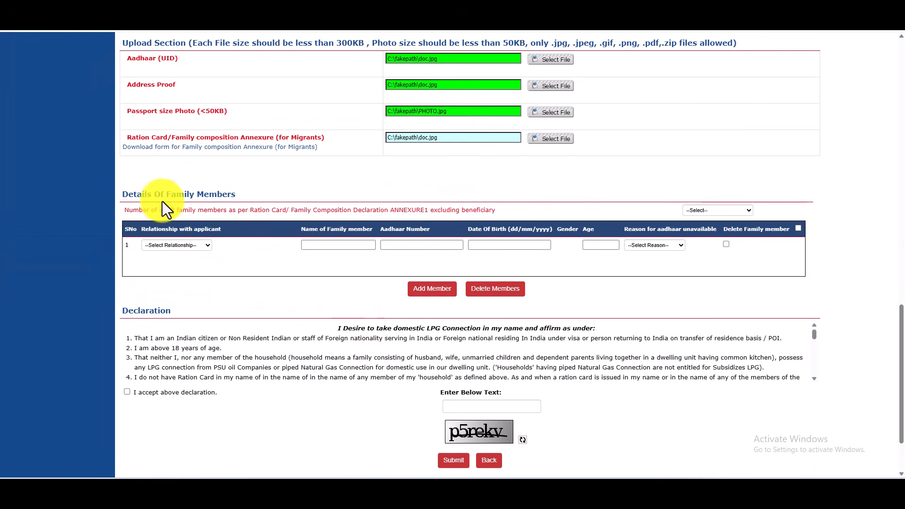
Set the first family member's relationship to HUSBAND
click(175, 246)
click(177, 247)
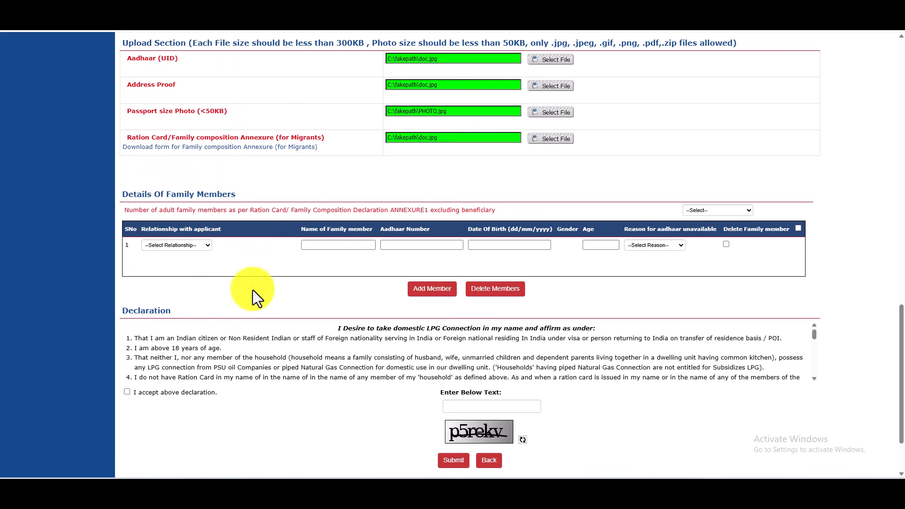
click(178, 245)
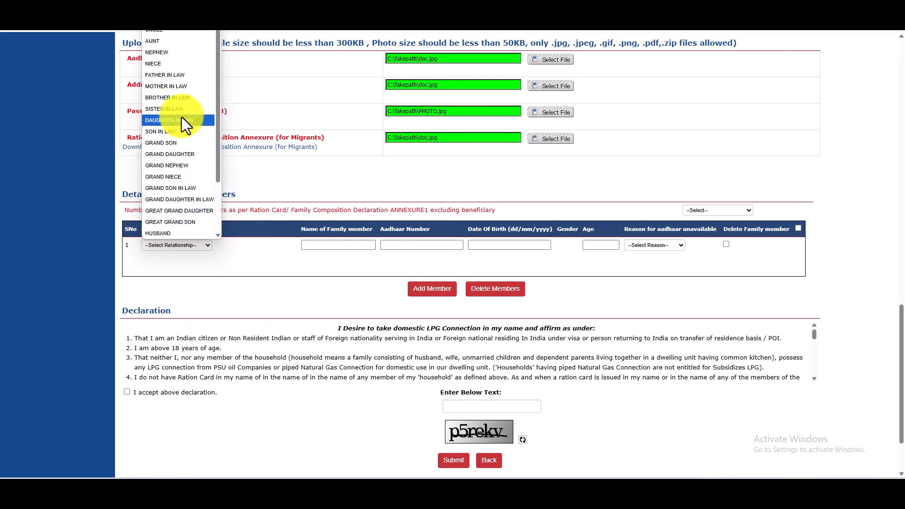
scroll(182, 118, down, 2)
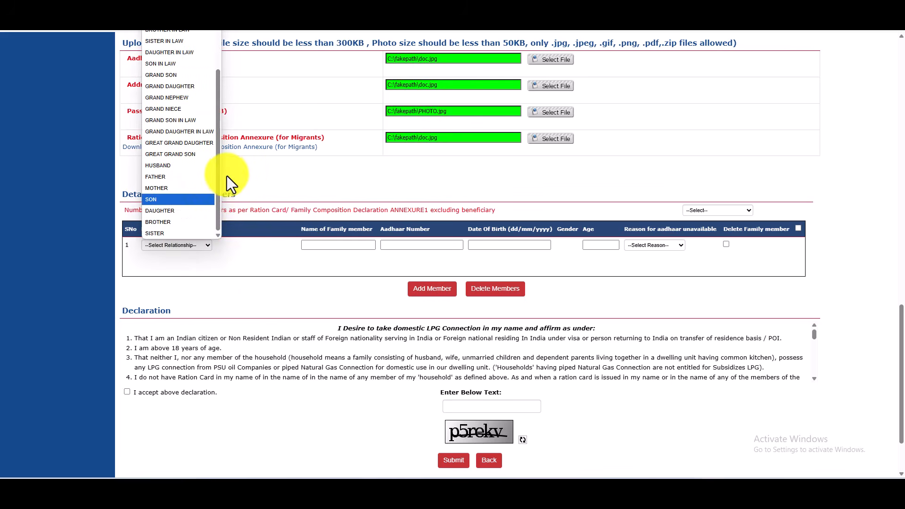
drag(218, 171, 218, 120)
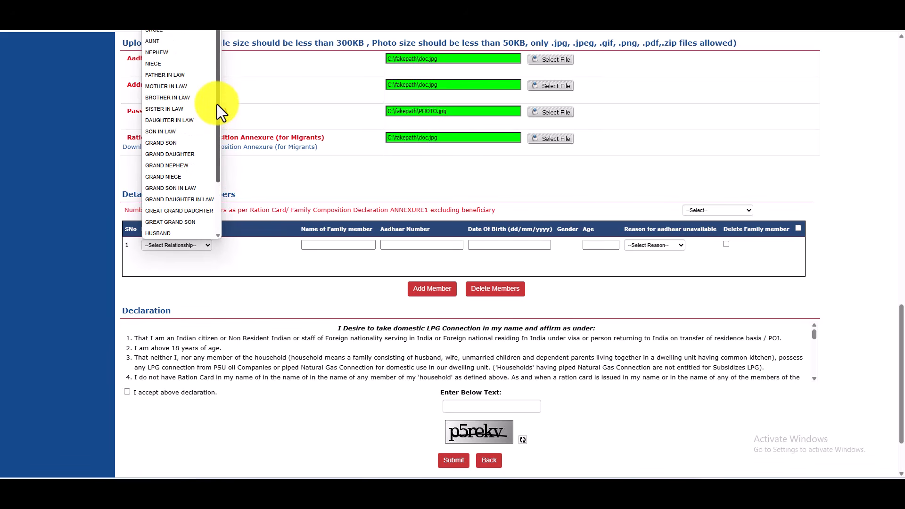
drag(217, 89, 222, 201)
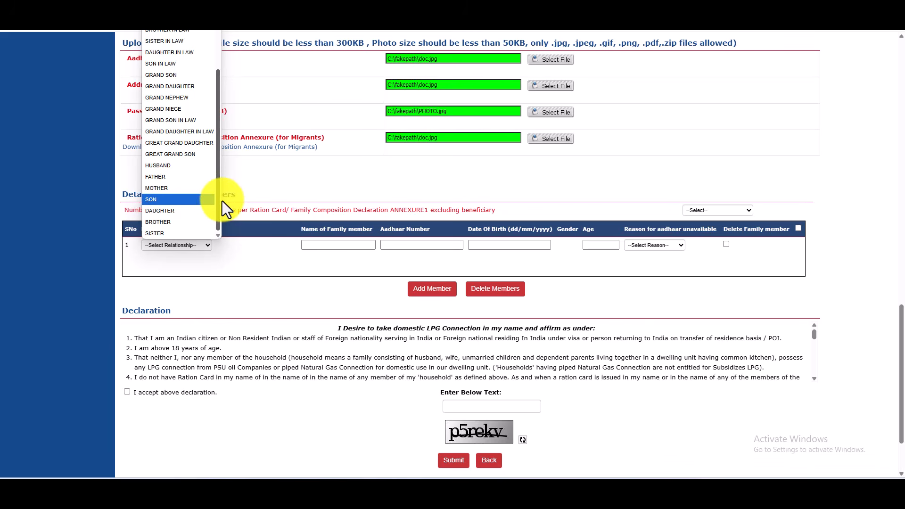
click(155, 166)
Enter the husband's full name and Aadhaar number in the family member row
click(324, 245)
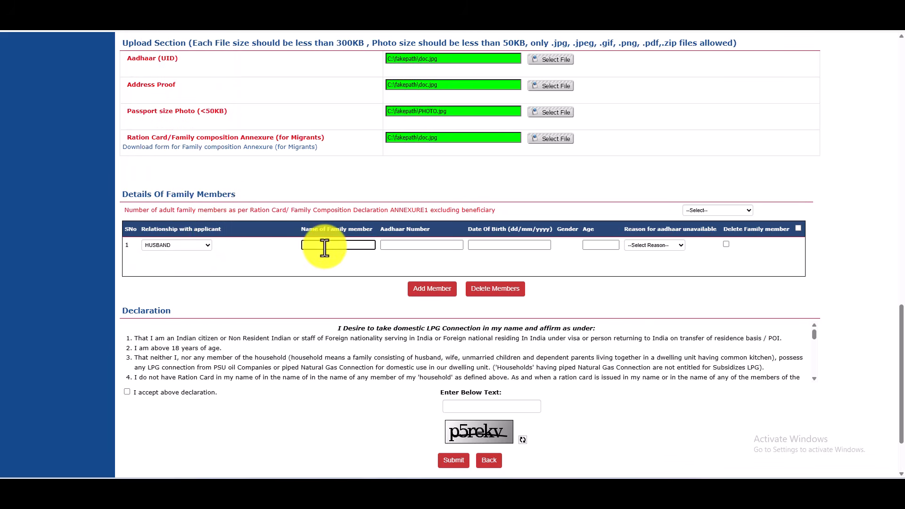
scroll(332, 258, up, 7)
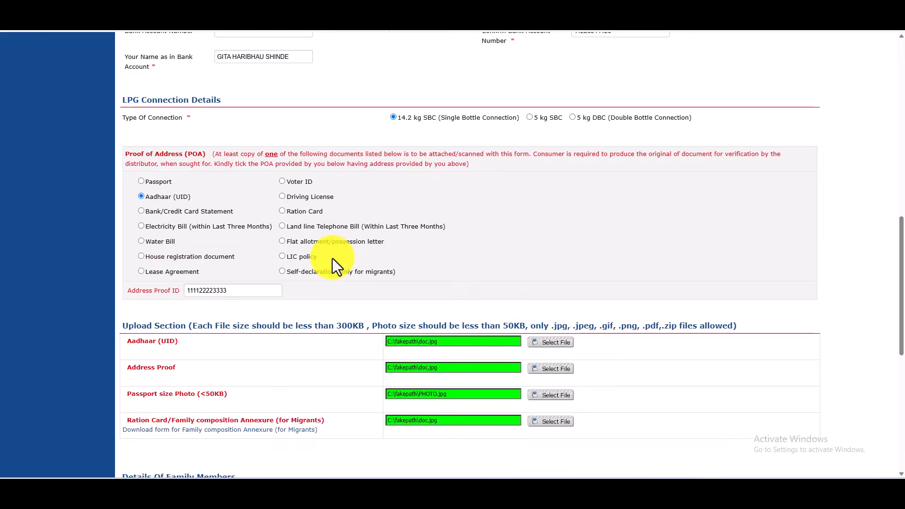
scroll(333, 258, down, 9)
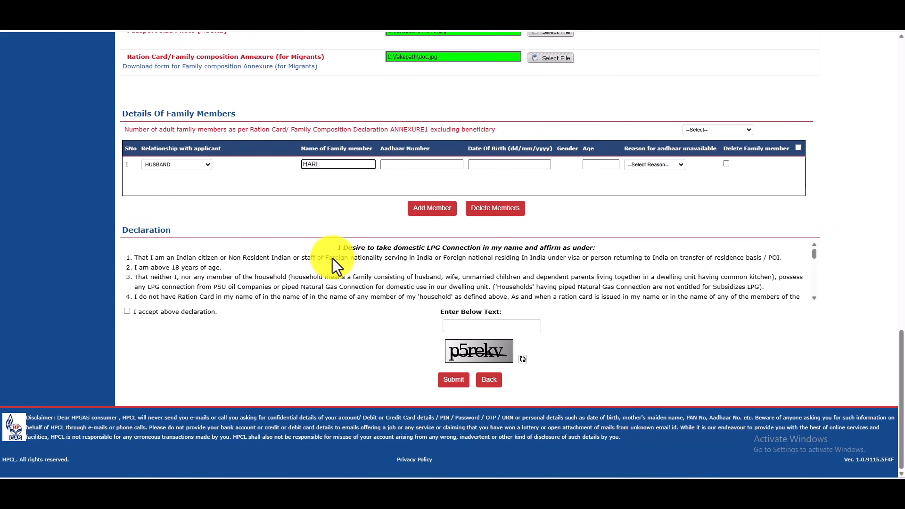
key(Tab)
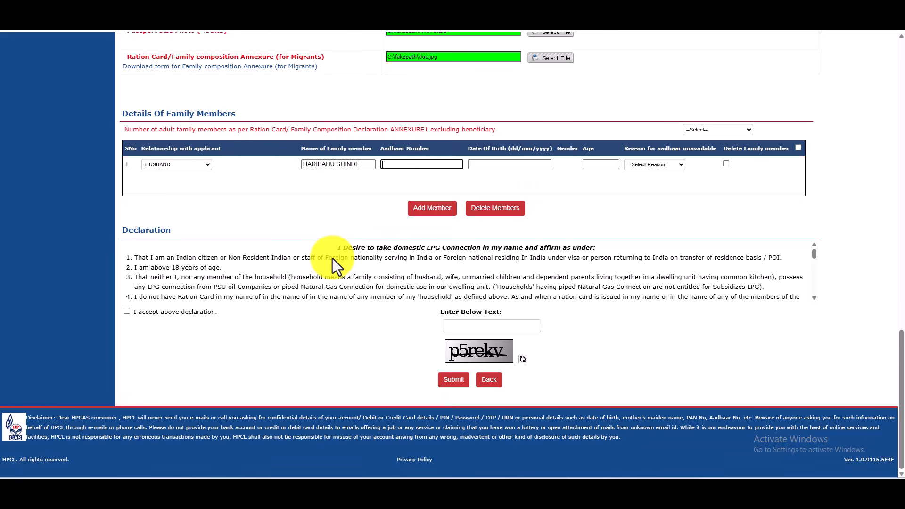
text(222211113333)
Enter date of birth 01/01/1996 so age shows 29, leaving the missing-Aadhaar reason unselected
key(Tab)
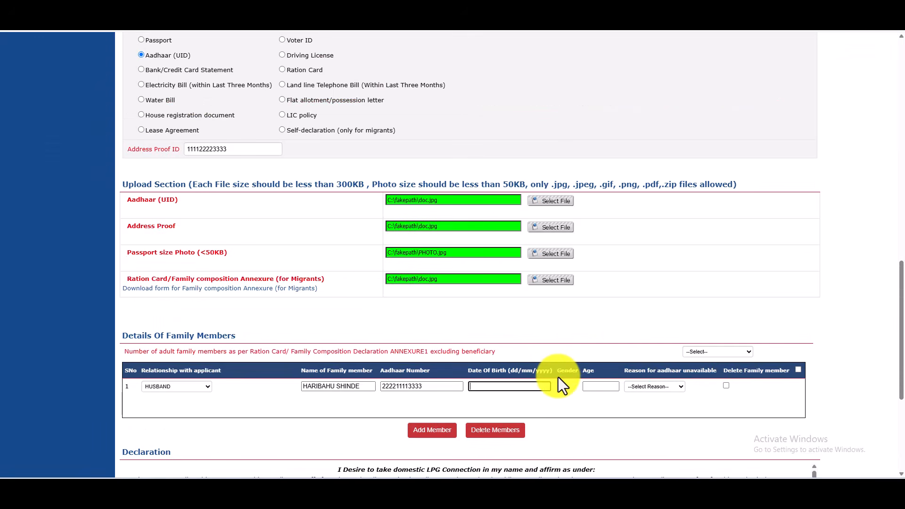
text(01/01/1996)
click(593, 387)
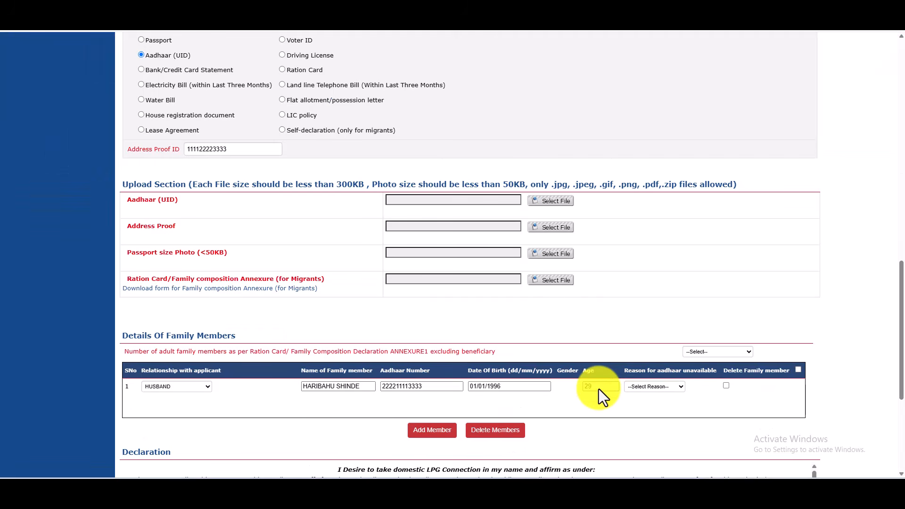
click(662, 388)
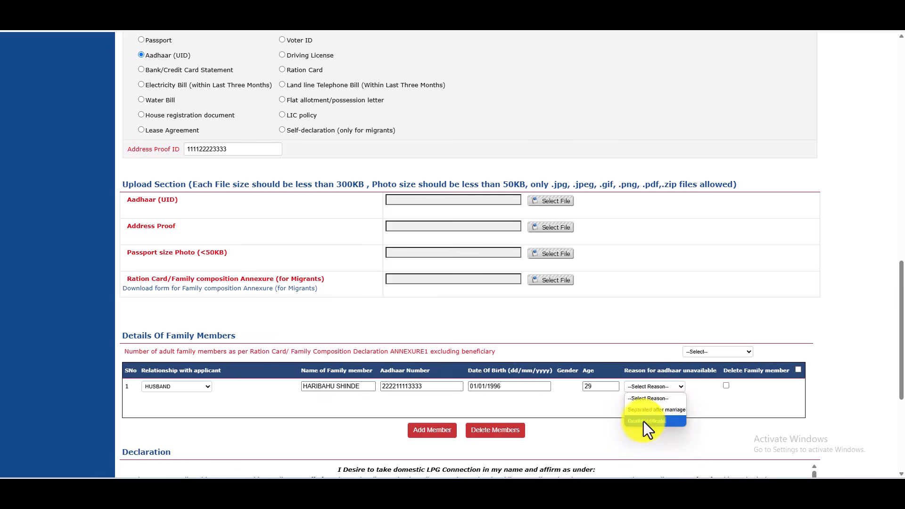
click(716, 405)
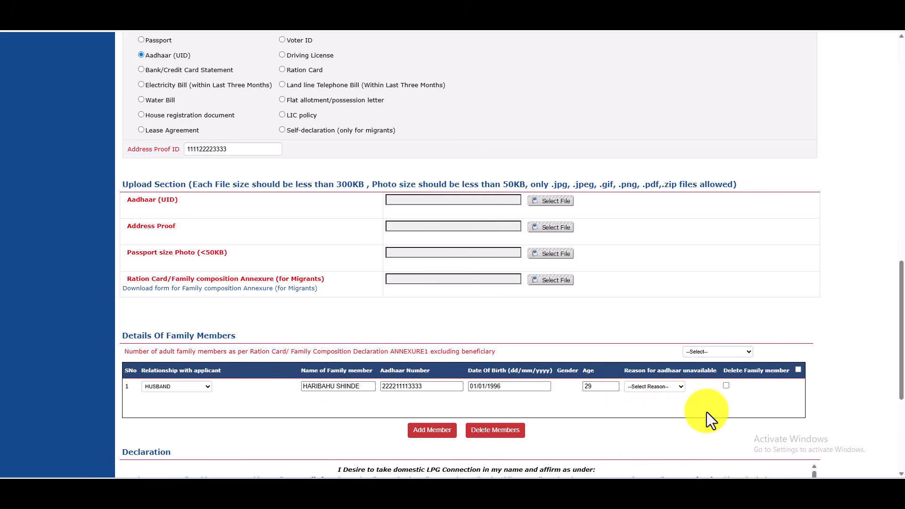
Tick 'I accept above declaration' in the Declaration section
scroll(695, 409, down, 3)
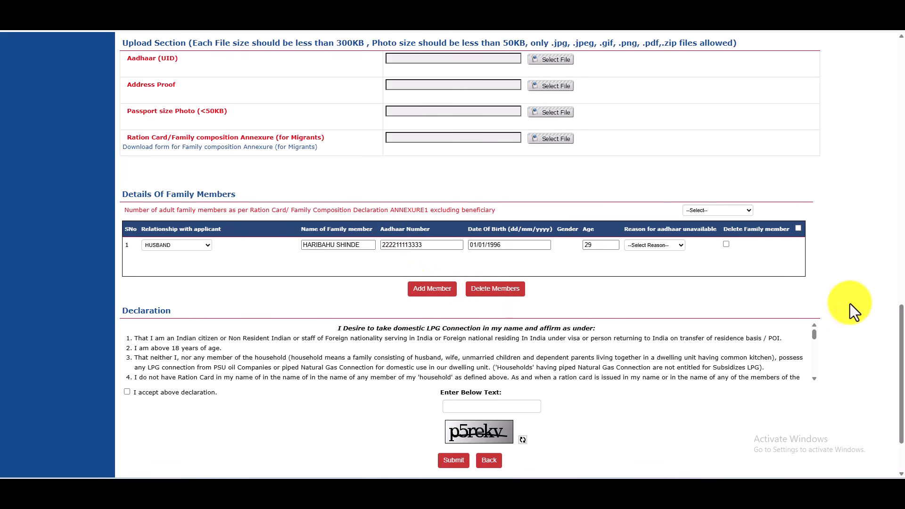
scroll(850, 303, down, 2)
drag(816, 252, 812, 299)
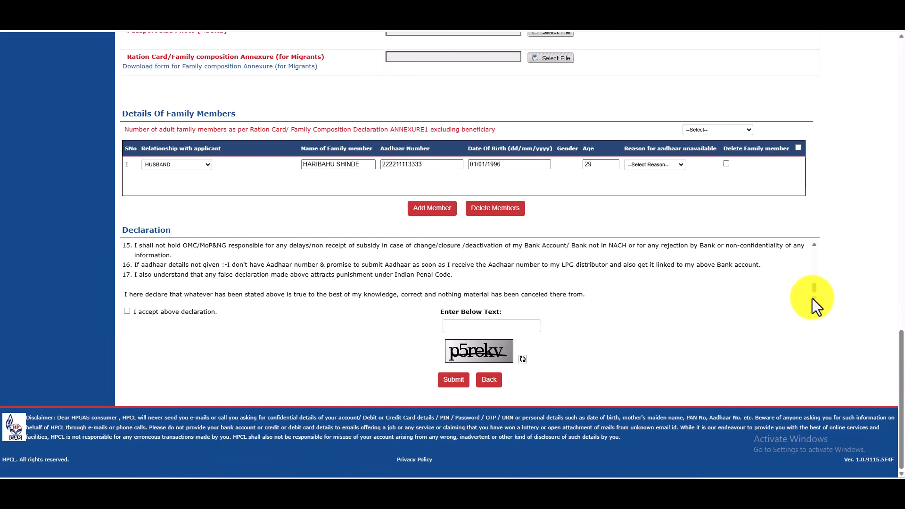
click(126, 313)
Enter the displayed captcha characters in the Enter Below Text box and review the form
click(489, 325)
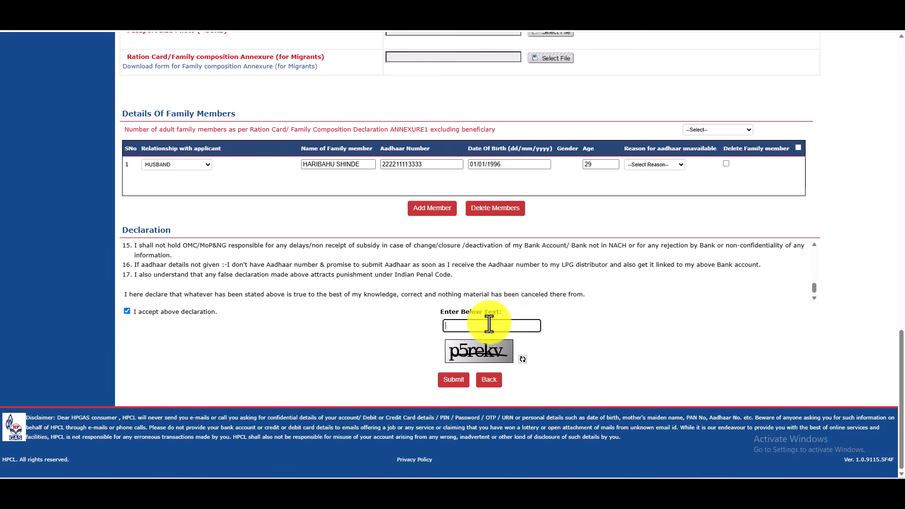
text(p5rekv)
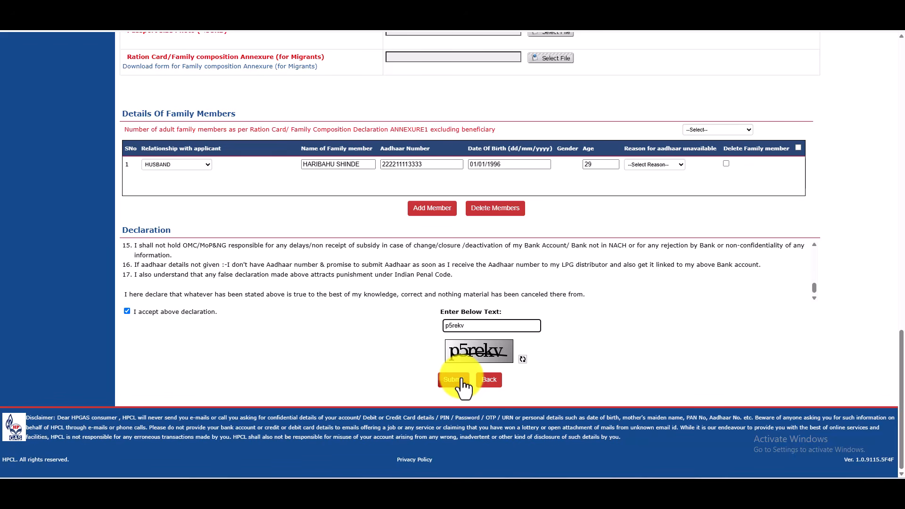
scroll(452, 377, up, 15)
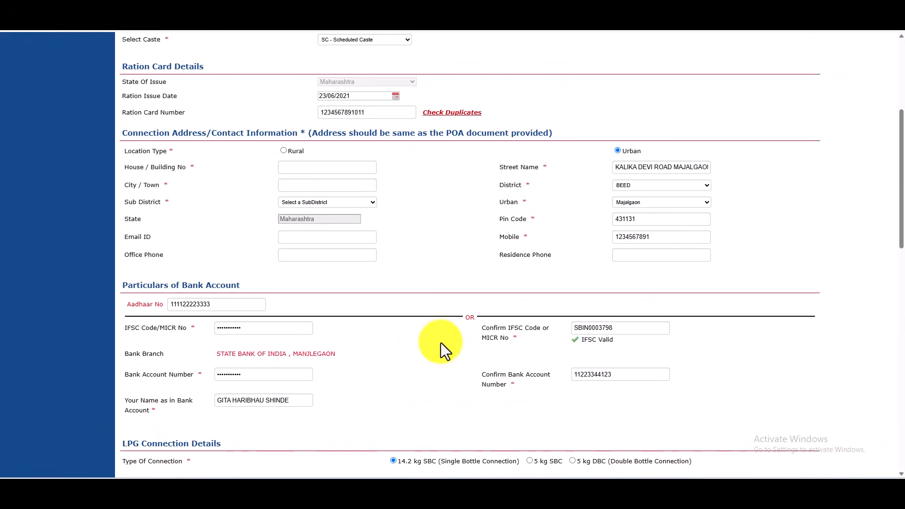
scroll(474, 328, up, 5)
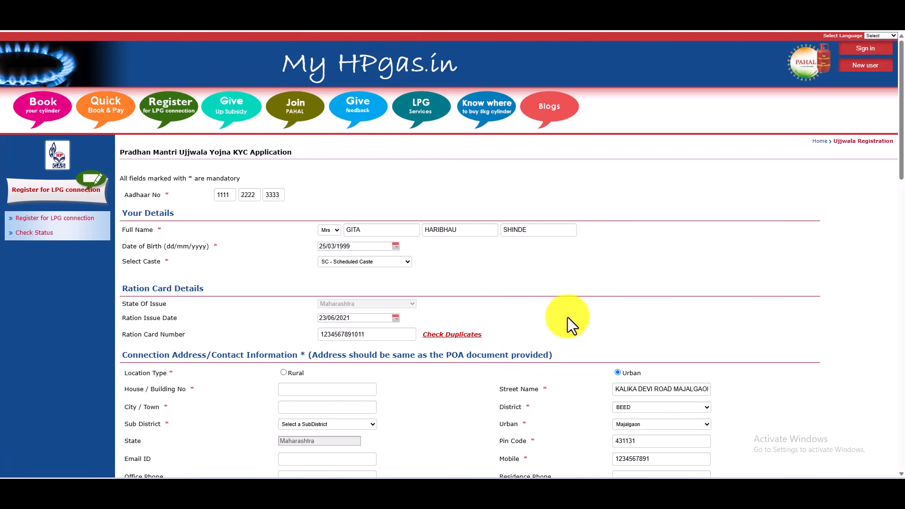
scroll(598, 316, down, 5)
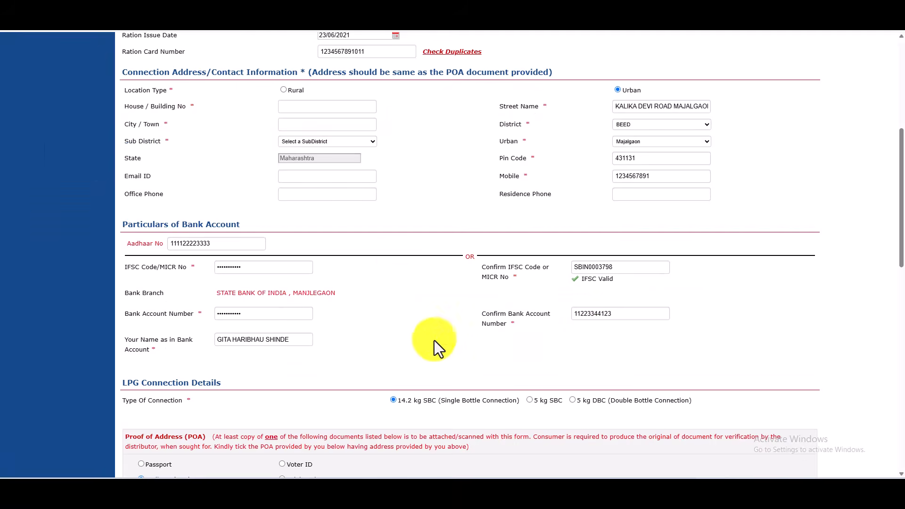
scroll(433, 340, down, 4)
scroll(434, 340, down, 3)
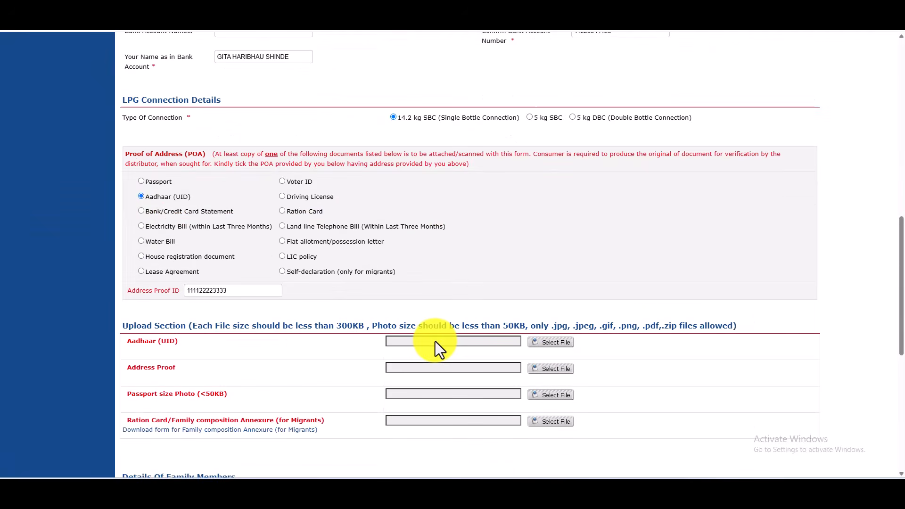
scroll(434, 340, down, 6)
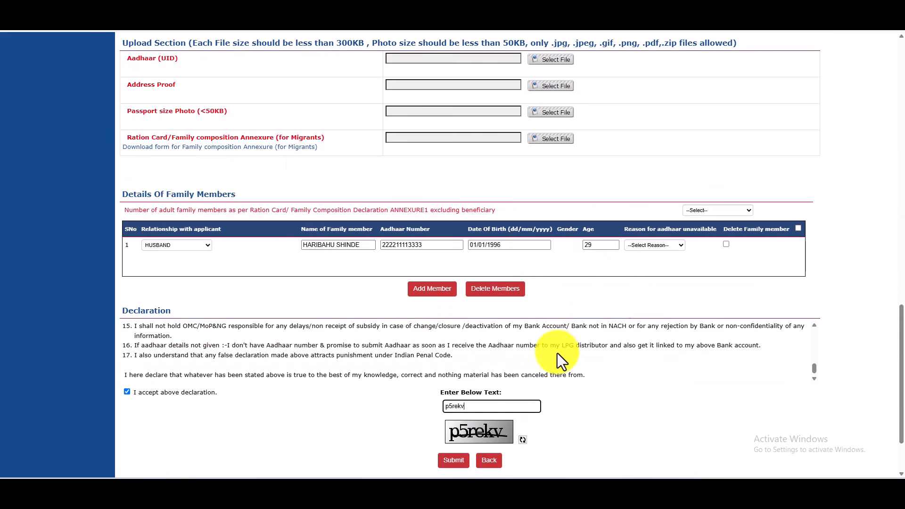
scroll(589, 361, up, 2)
scroll(787, 392, down, 3)
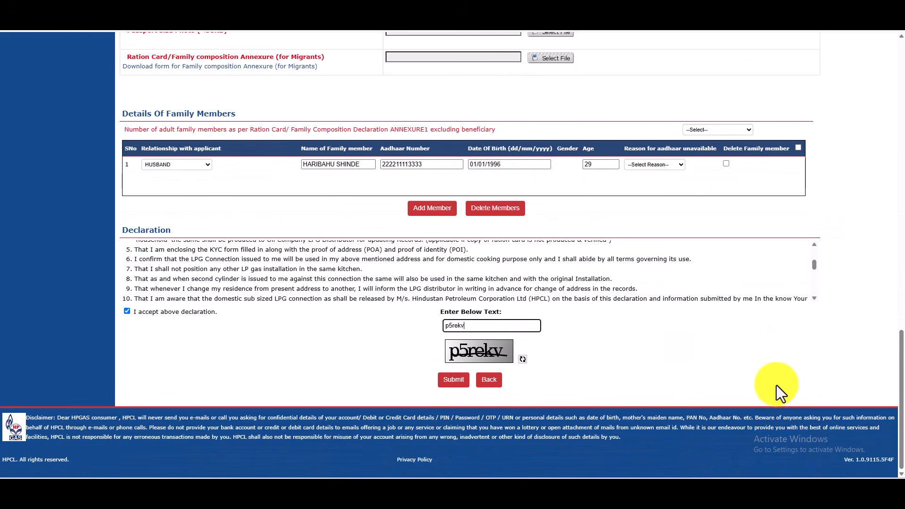